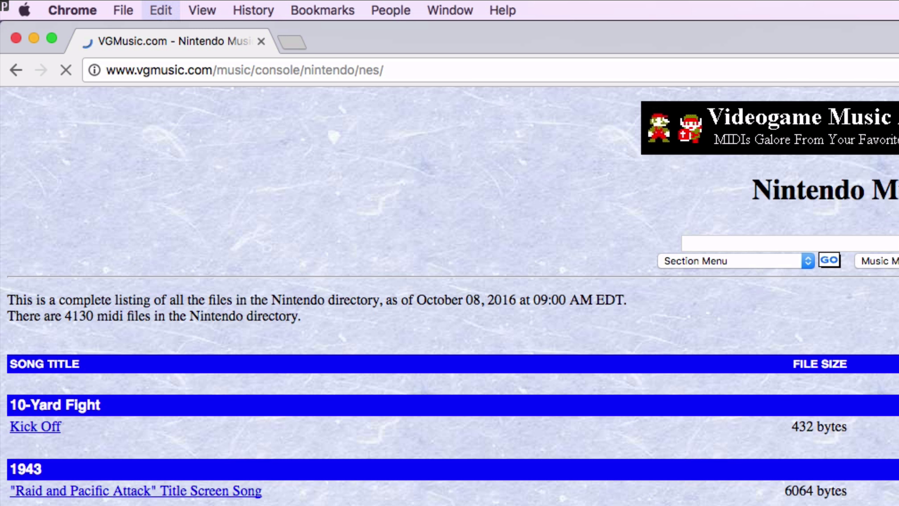
- Find "zelda" on the VGMusic NES page and reveal the downloaded z1overw (3).mid in Finder
{"action": "type", "text": "zelda"}
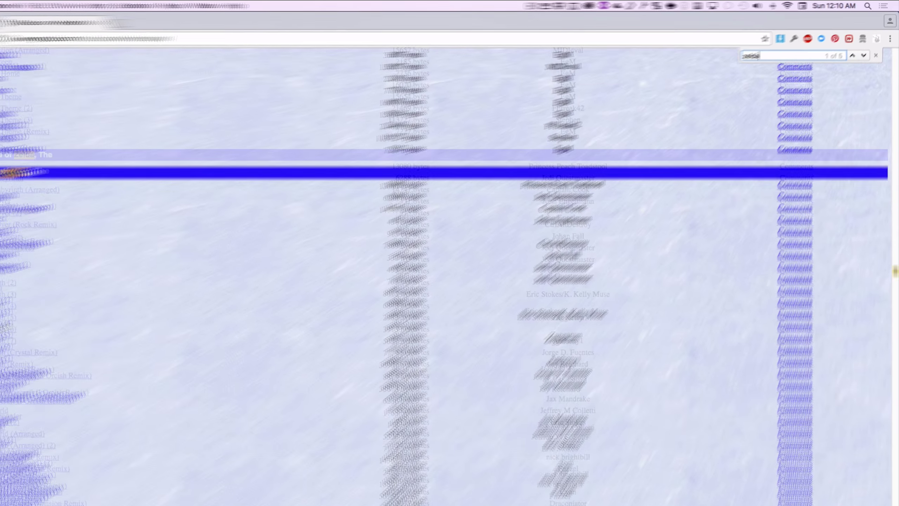
{"action": "scroll", "coordinate": [6, 177], "scroll_direction": "down", "scroll_amount": 3}
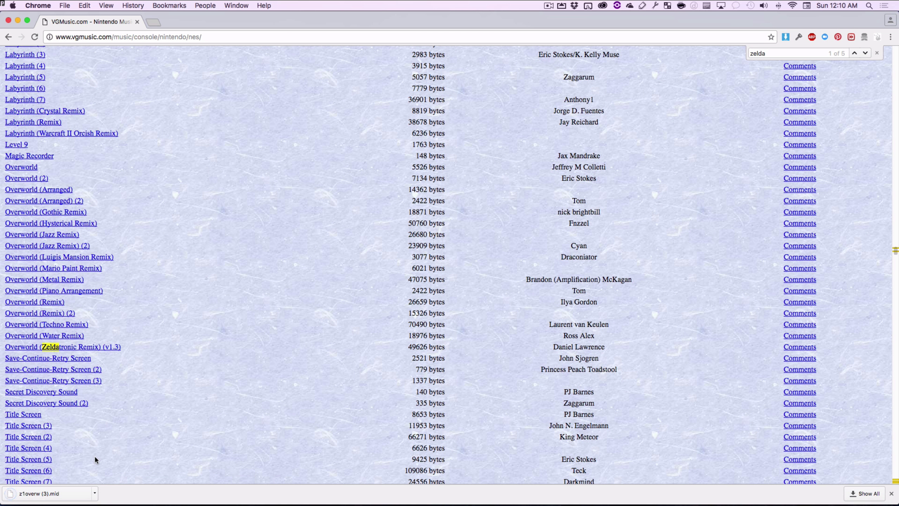
{"action": "left_click", "coordinate": [95, 494]}
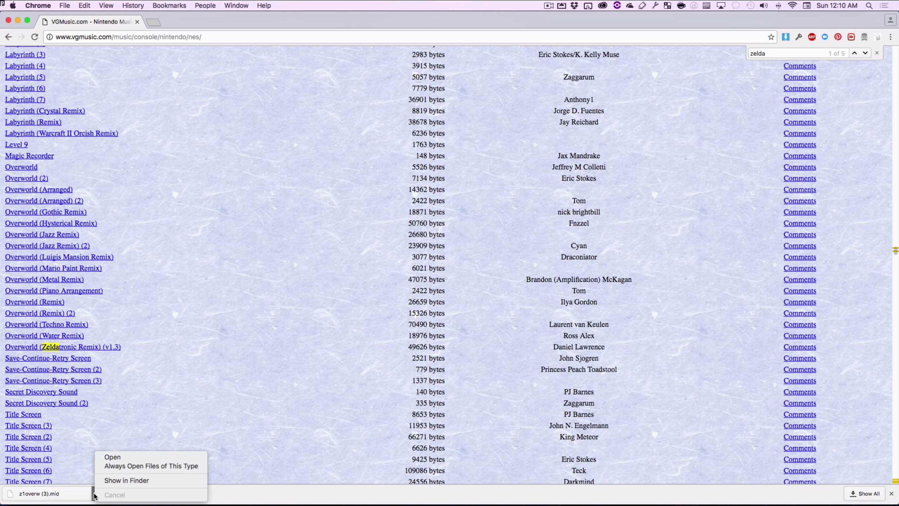
{"action": "left_click", "coordinate": [108, 482]}
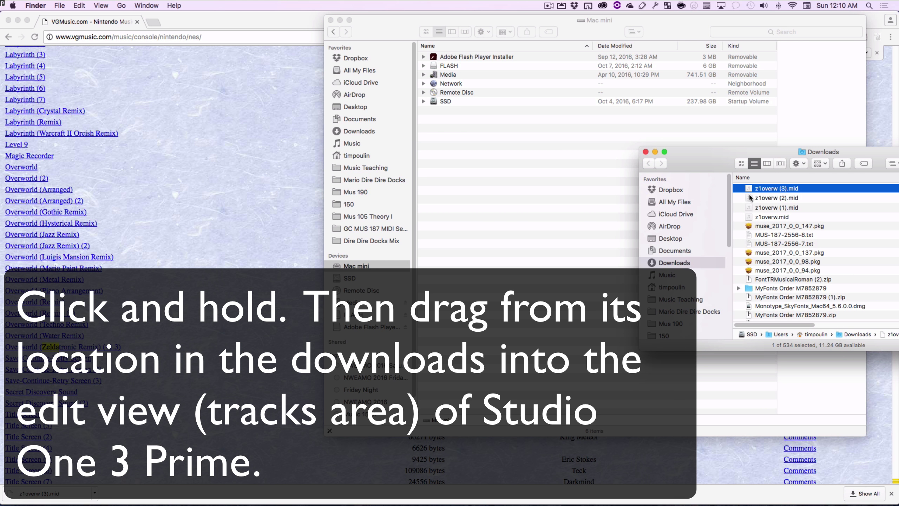
- Bring z1overw (3).mid from the Downloads folder into the tracks area of the FunTimss song in Studio One
{"action": "left_click_drag", "start_coordinate": [749, 191], "coordinate": [137, 153]}
{"action": "key", "text": "super+Tab"}
{"action": "key", "text": "super+Tab"}
{"action": "key", "text": "super+Tab"}
{"action": "key", "text": "super+Tab"}
{"action": "key", "text": "super+Tab"}
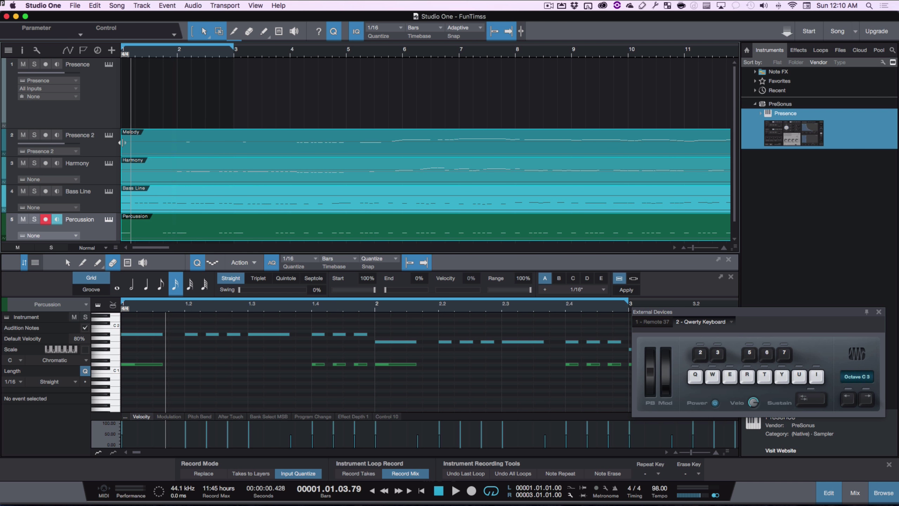
- Play the start of the imported song, switch the note editor to the Arrow tool and pick an A# 1 note
{"action": "key", "text": "space"}
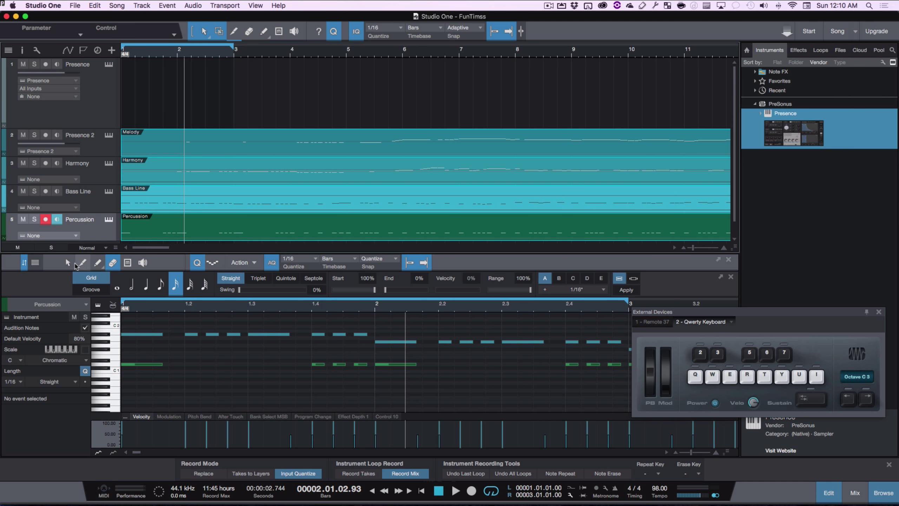
{"action": "left_click", "coordinate": [67, 262]}
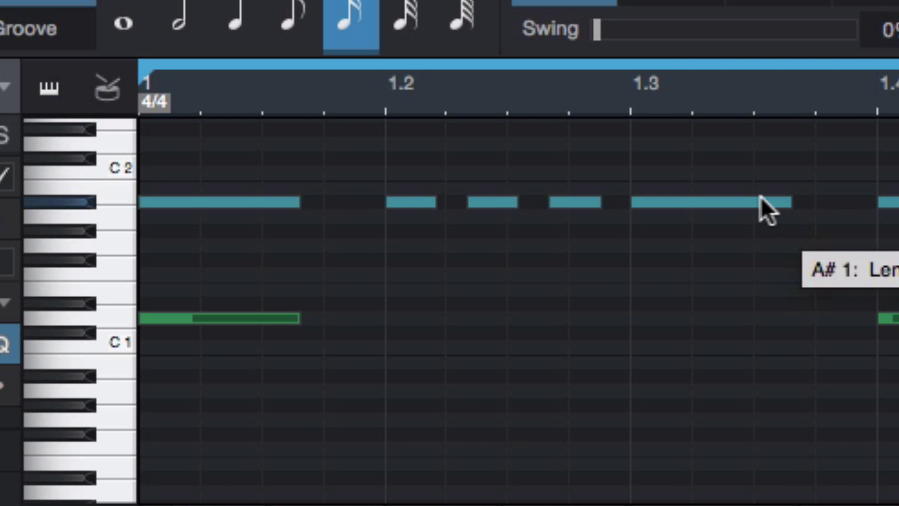
{"action": "left_click", "coordinate": [653, 204]}
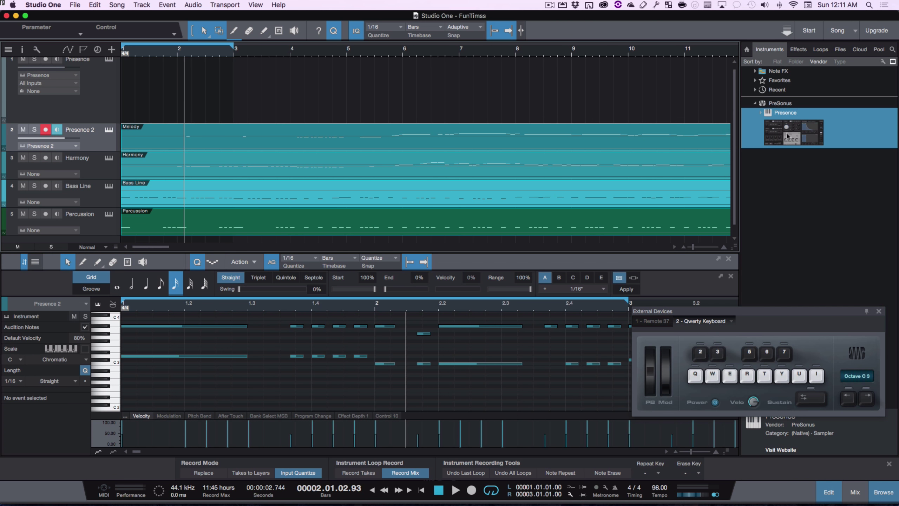
- Assign the Presence instrument to the track holding the Melody part and load the Synths preset Analog Bell
{"action": "left_click_drag", "start_coordinate": [788, 135], "coordinate": [92, 136]}
{"action": "left_click", "coordinate": [108, 130]}
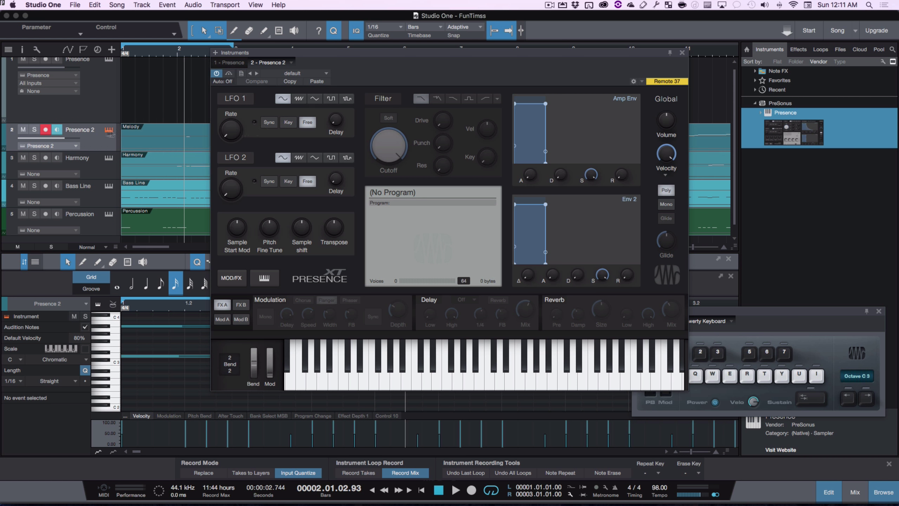
{"action": "left_click", "coordinate": [293, 73]}
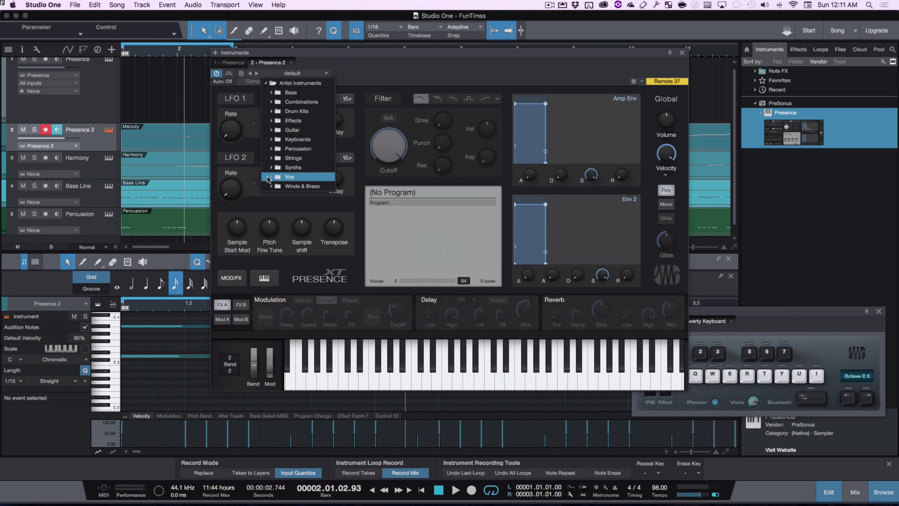
{"action": "left_click", "coordinate": [272, 168]}
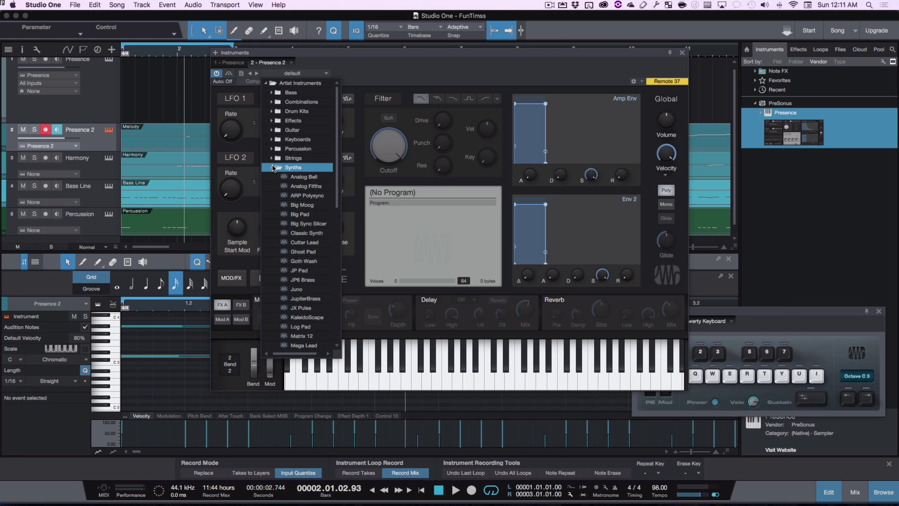
{"action": "left_click", "coordinate": [297, 177]}
- Audition the Analog Bell sound with a few notes on the virtual keyboard and close the instrument window
{"action": "left_click", "coordinate": [564, 375]}
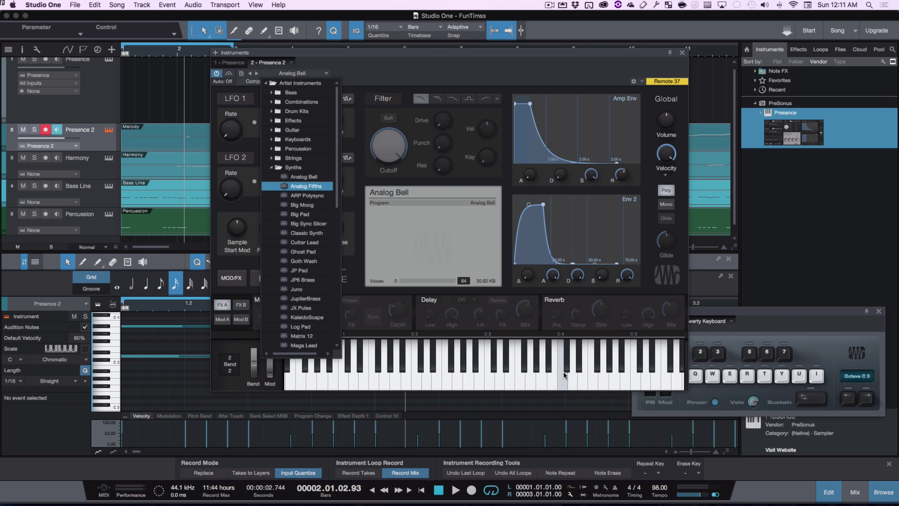
{"action": "left_click_drag", "start_coordinate": [561, 376], "coordinate": [522, 376]}
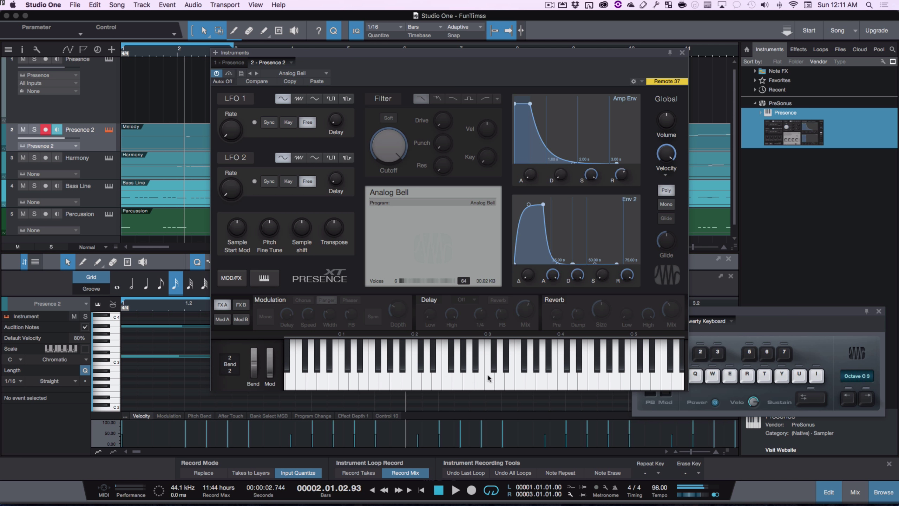
{"action": "left_click", "coordinate": [682, 52]}
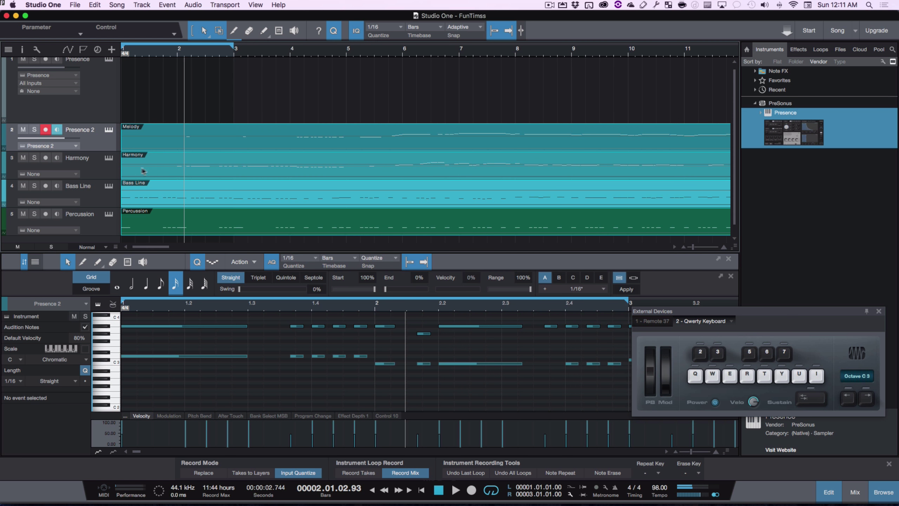
- Assign a Presence instrument to the Harmony track and load the Keyboards preset Pop Rhodes
{"action": "left_click", "coordinate": [92, 165]}
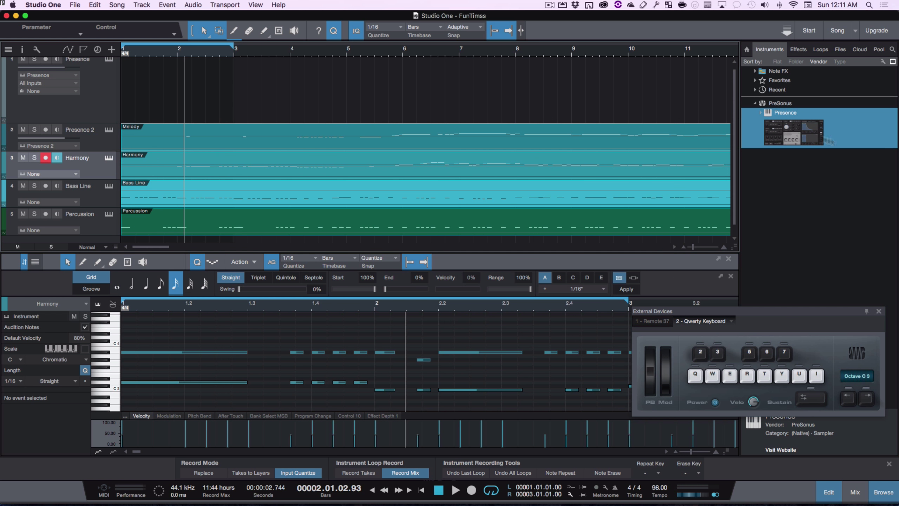
{"action": "left_click_drag", "start_coordinate": [828, 140], "coordinate": [103, 167]}
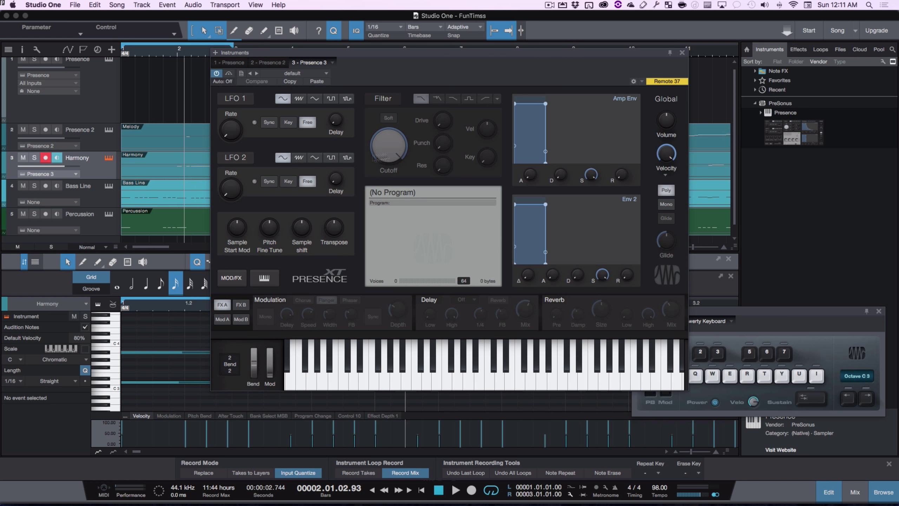
{"action": "left_click", "coordinate": [294, 73]}
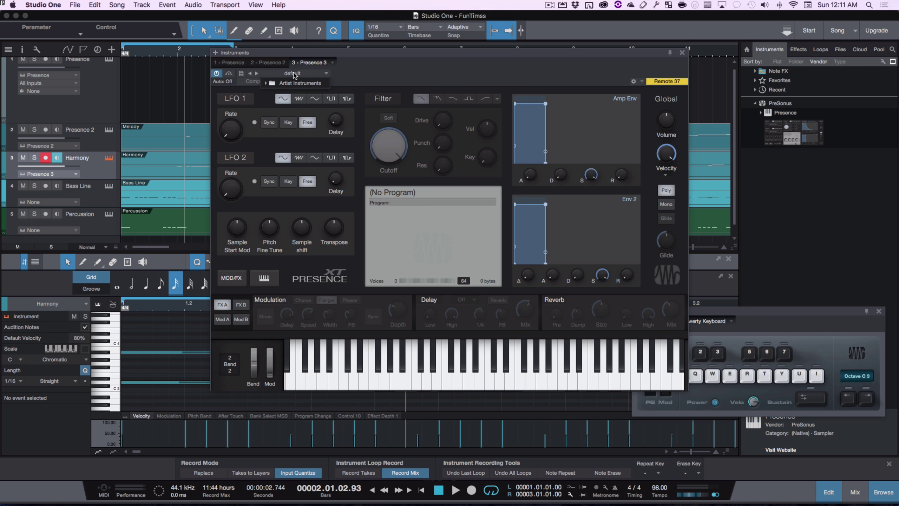
{"action": "left_click", "coordinate": [291, 82]}
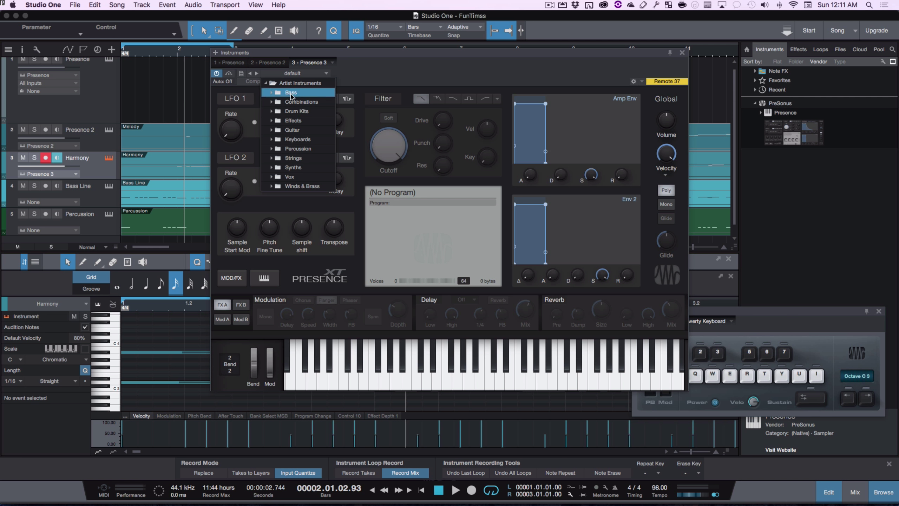
{"action": "left_click", "coordinate": [272, 140]}
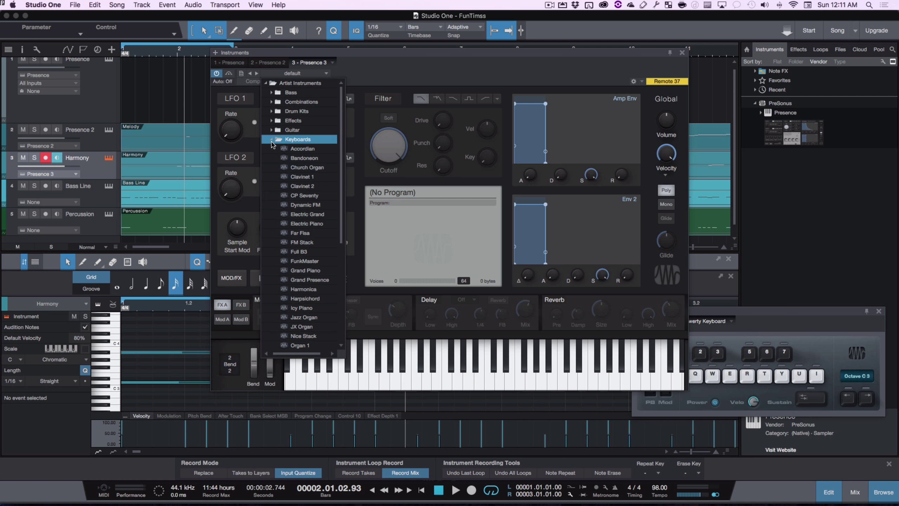
{"action": "scroll", "coordinate": [312, 223], "scroll_direction": "down", "scroll_amount": 4}
{"action": "scroll", "coordinate": [312, 223], "scroll_direction": "down", "scroll_amount": 1}
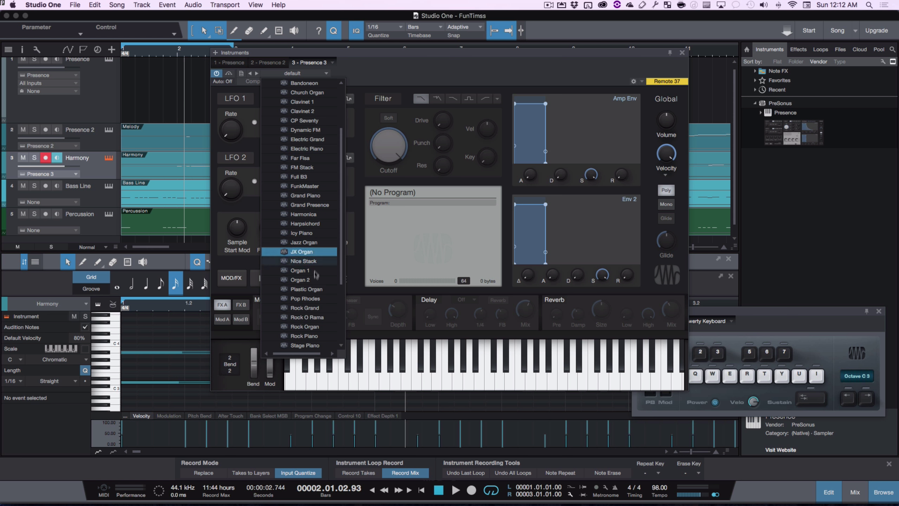
{"action": "left_click", "coordinate": [319, 299]}
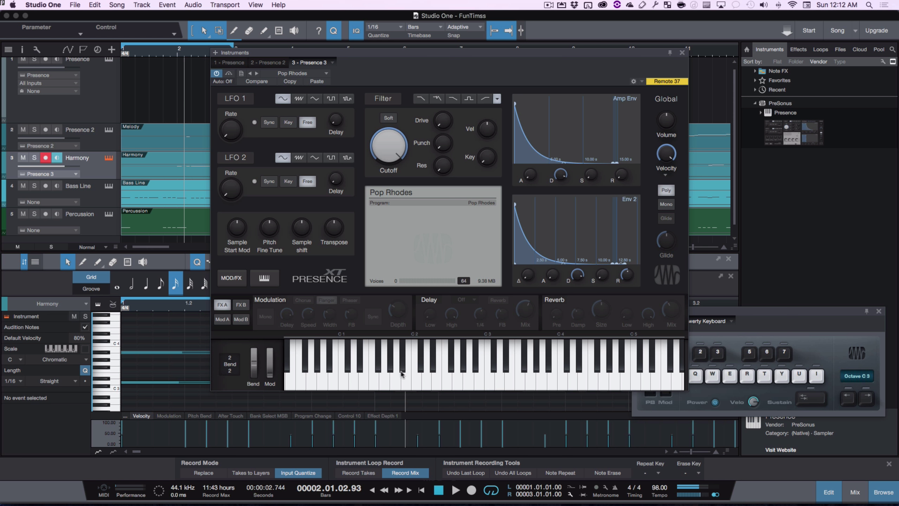
- Change the Harmony instrument's preset to Plastic Organ, audition a few notes and close the instrument window
{"action": "left_click", "coordinate": [253, 74]}
{"action": "left_click", "coordinate": [603, 380]}
{"action": "left_click", "coordinate": [552, 379]}
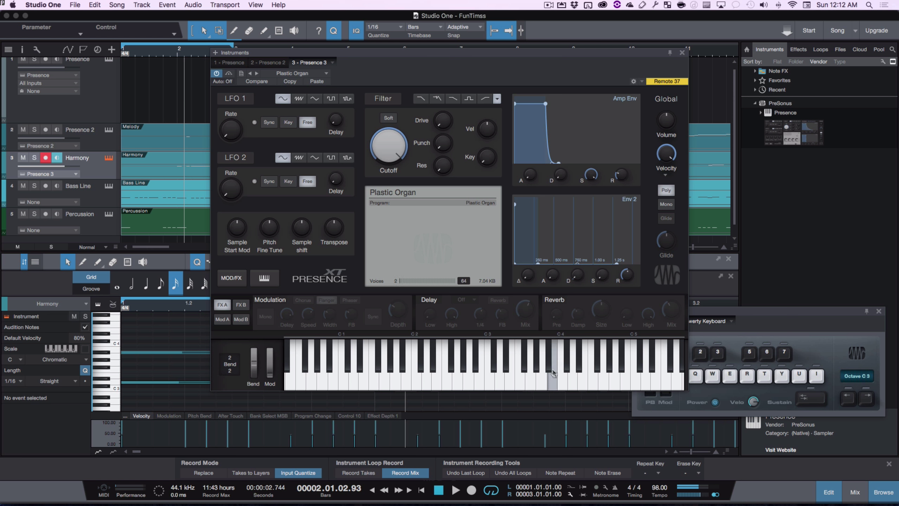
{"action": "left_click", "coordinate": [491, 378]}
{"action": "left_click", "coordinate": [682, 53]}
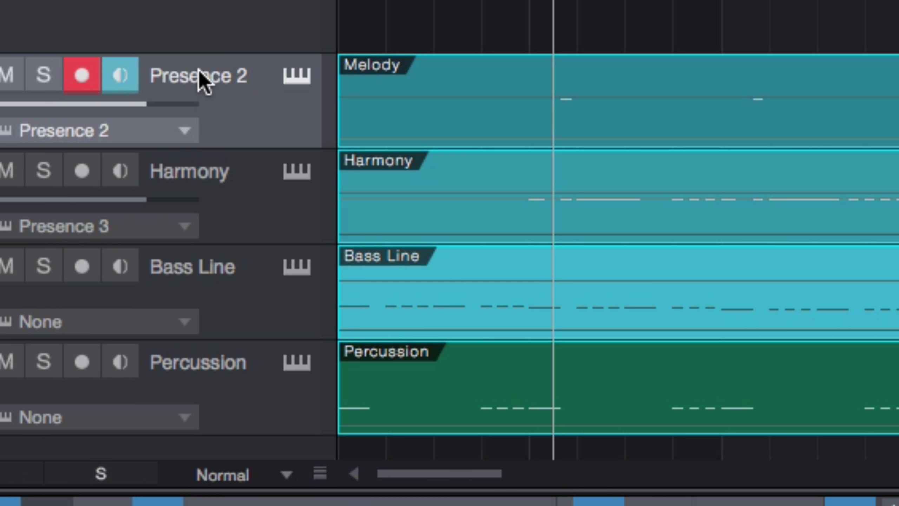
- Rename the Presence 2 track as Melody
{"action": "double_click", "coordinate": [81, 128]}
{"action": "type", "text": "KM"}
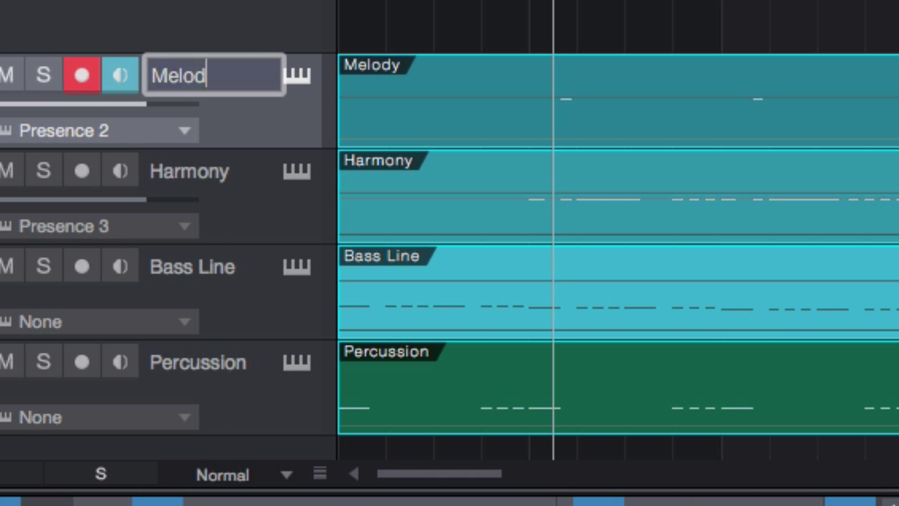
{"action": "key", "text": "Return"}
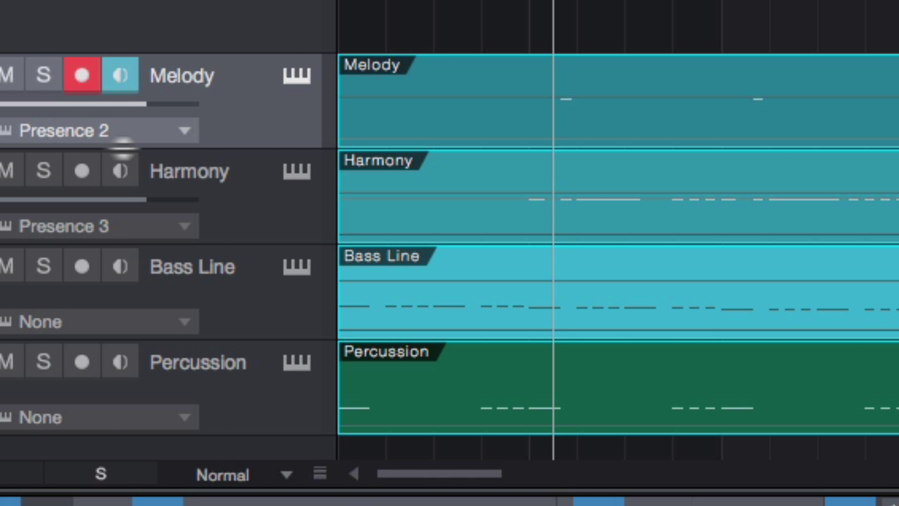
{"action": "left_click", "coordinate": [212, 176]}
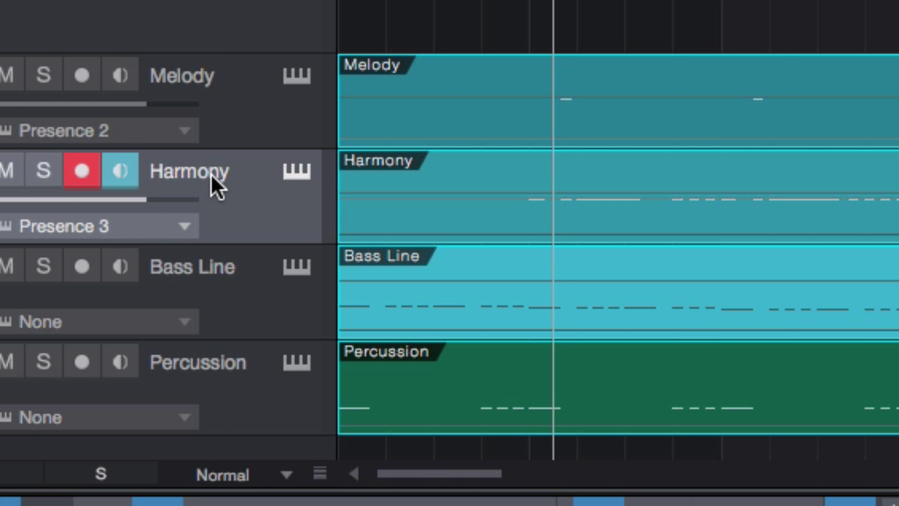
{"action": "double_click", "coordinate": [201, 174]}
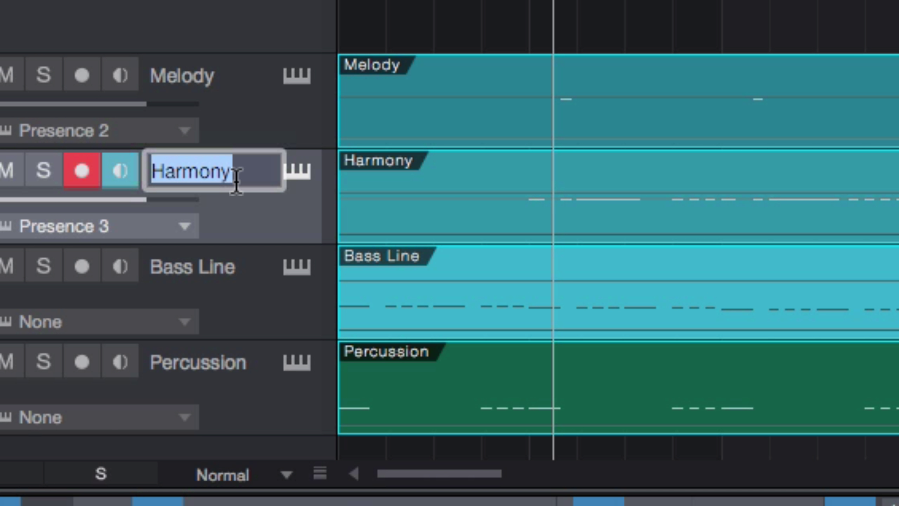
{"action": "left_click", "coordinate": [263, 119]}
{"action": "left_click", "coordinate": [253, 204]}
- Assign a Presence instrument to the Bass Line track, load the Bass preset Acoustic Bass and close the instrument window
{"action": "left_click", "coordinate": [252, 280]}
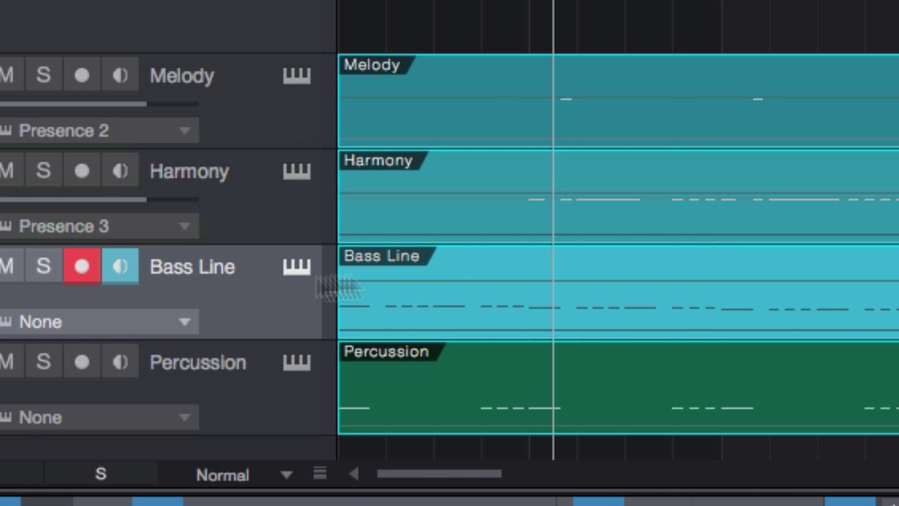
{"action": "left_click_drag", "start_coordinate": [898, 266], "coordinate": [238, 275]}
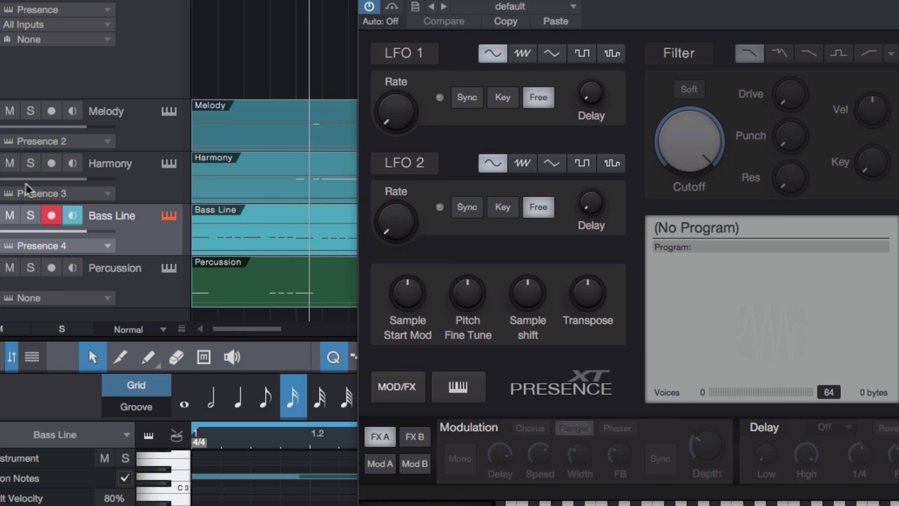
{"action": "left_click", "coordinate": [529, 7]}
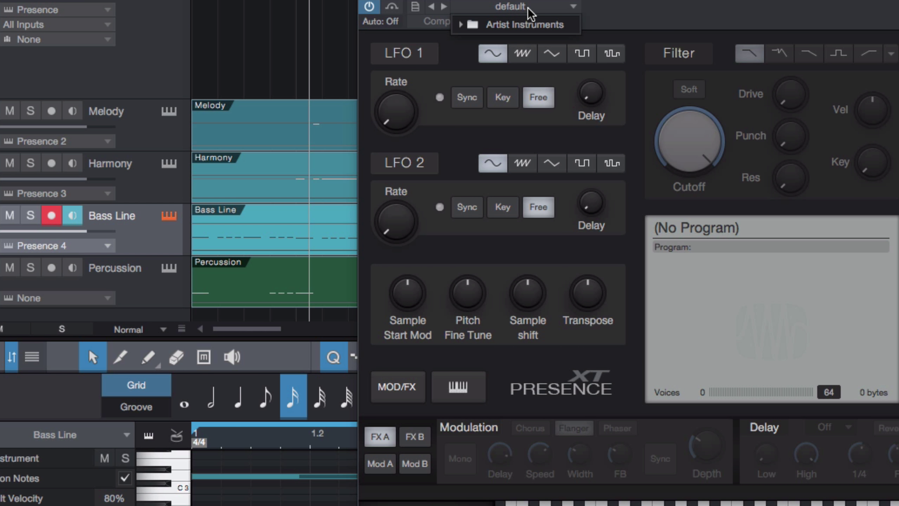
{"action": "left_click", "coordinate": [461, 25]}
{"action": "left_click", "coordinate": [482, 42]}
{"action": "left_click", "coordinate": [497, 58]}
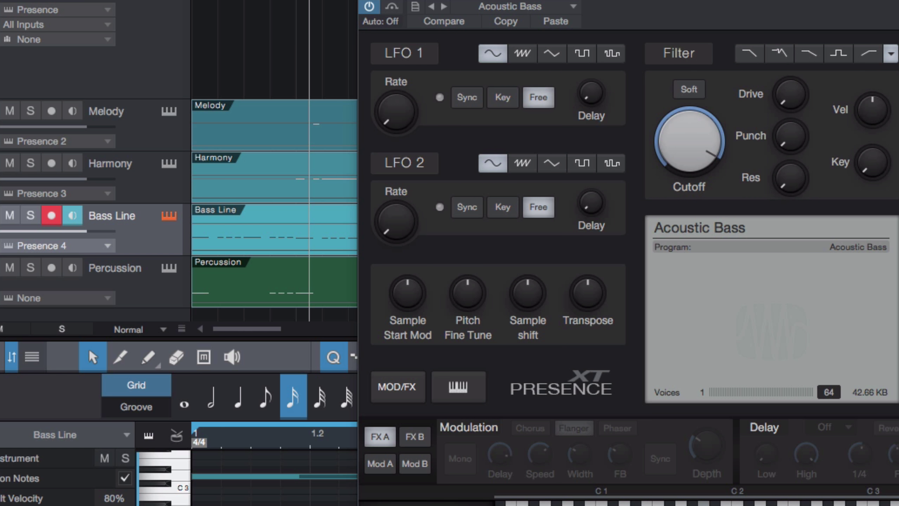
{"action": "key", "text": "Escape"}
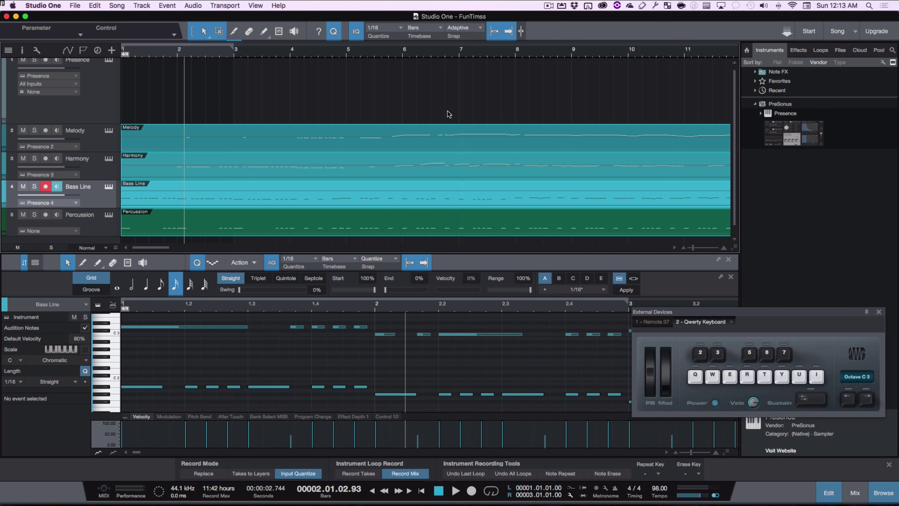
- Play back the arrangement, move the External Devices window away from the main level meter and reset its clip indicator
{"action": "key", "text": "space"}
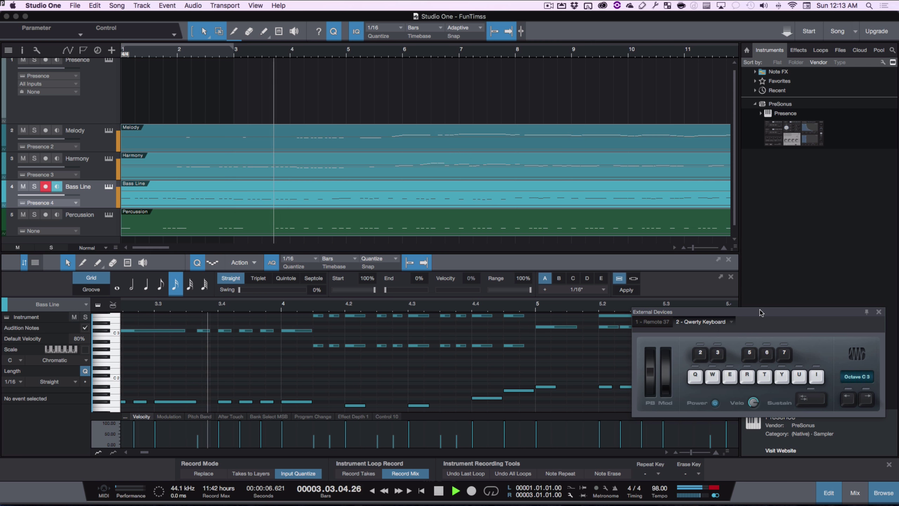
{"action": "left_click_drag", "start_coordinate": [761, 312], "coordinate": [760, 201]}
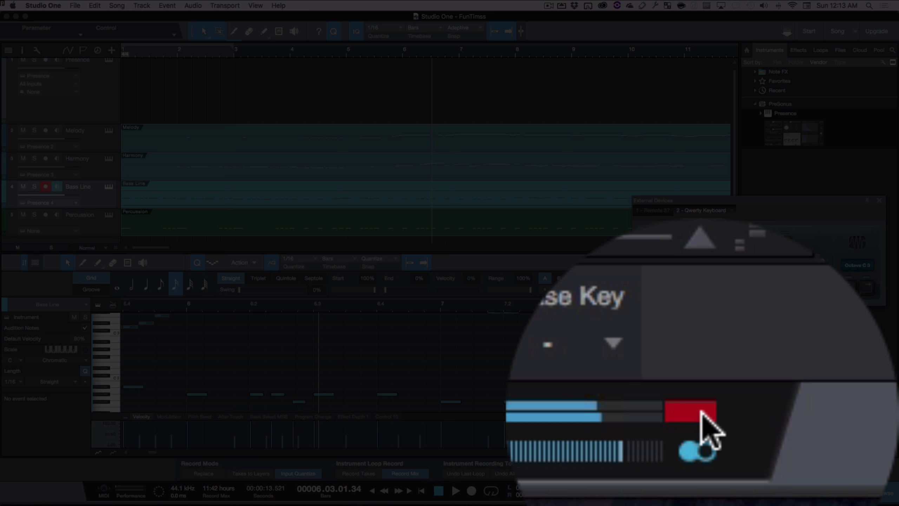
{"action": "left_click", "coordinate": [702, 412]}
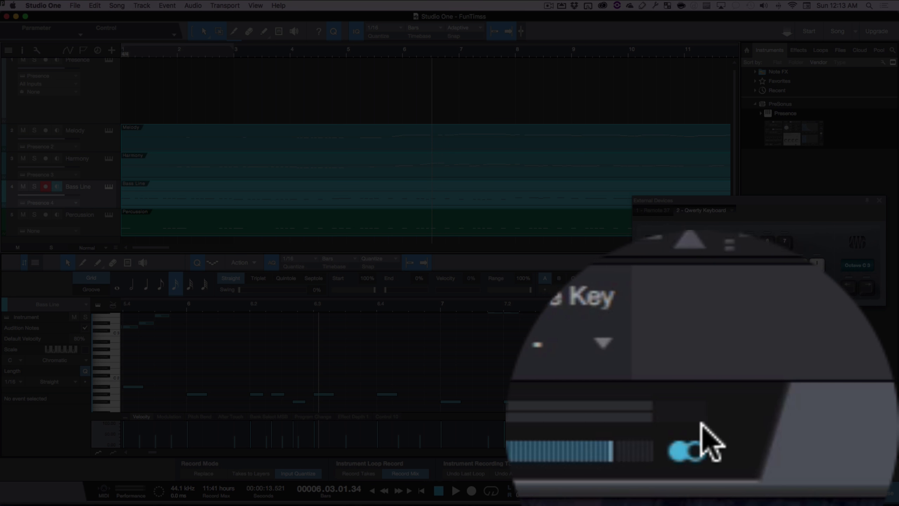
- Lower the console faders of Presence 4, Presence 3, Presence and Melody to about -13.5, -14.3, -13.9 and -13.1 dB
{"action": "left_click", "coordinate": [703, 442]}
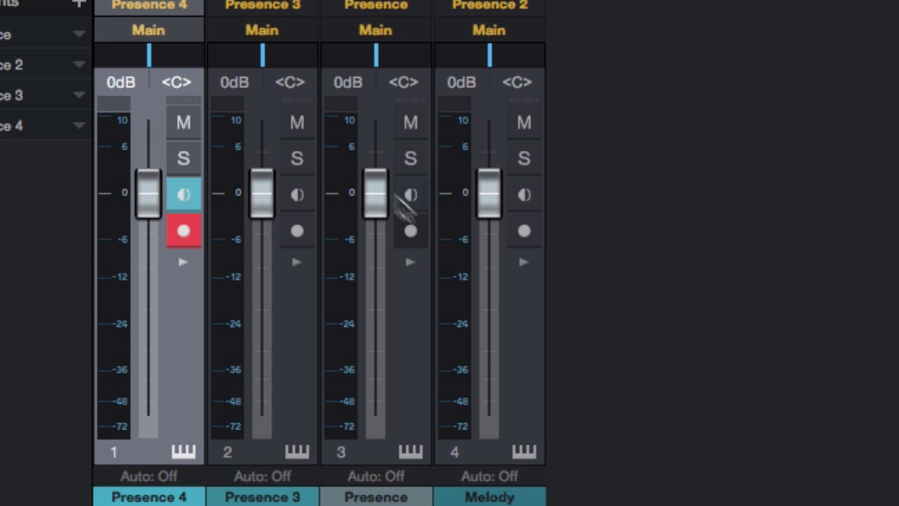
{"action": "left_click_drag", "start_coordinate": [137, 196], "coordinate": [140, 278]}
{"action": "left_click_drag", "start_coordinate": [268, 204], "coordinate": [265, 277]}
{"action": "left_click_drag", "start_coordinate": [378, 189], "coordinate": [369, 271]}
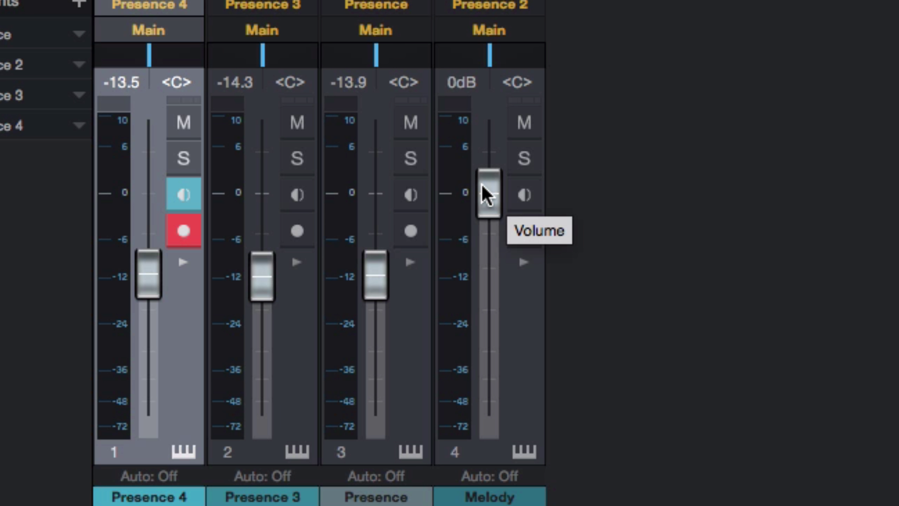
{"action": "left_click_drag", "start_coordinate": [482, 185], "coordinate": [483, 263]}
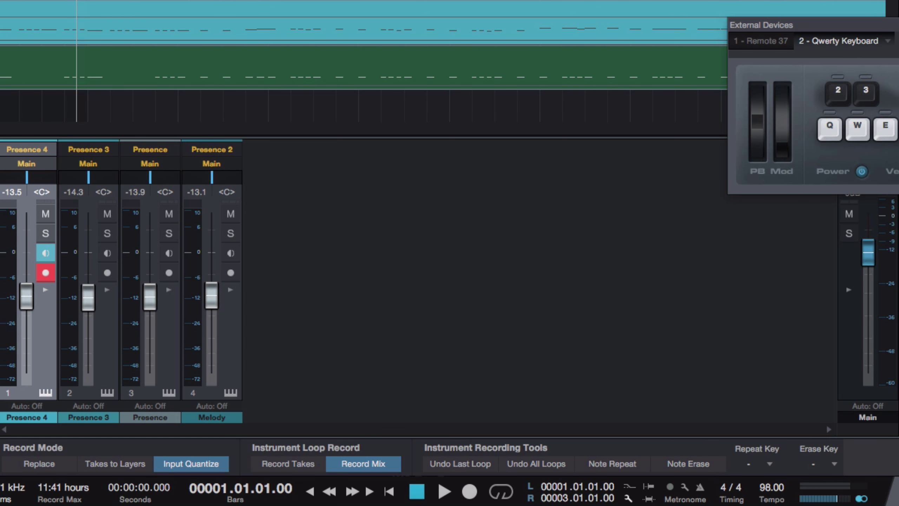
- Play back the arrangement to check the mix levels, and move the External Devices window down below the main output's peak readout
{"action": "key", "text": "space"}
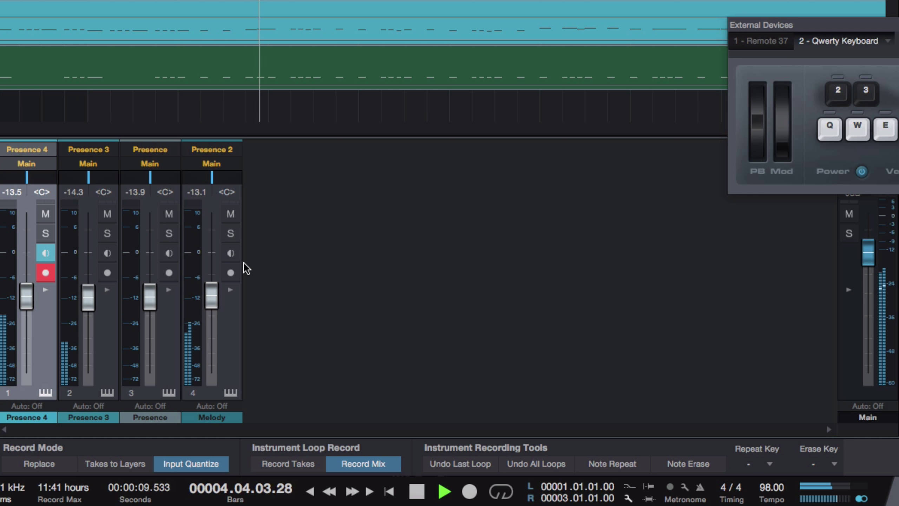
{"action": "key", "text": "space"}
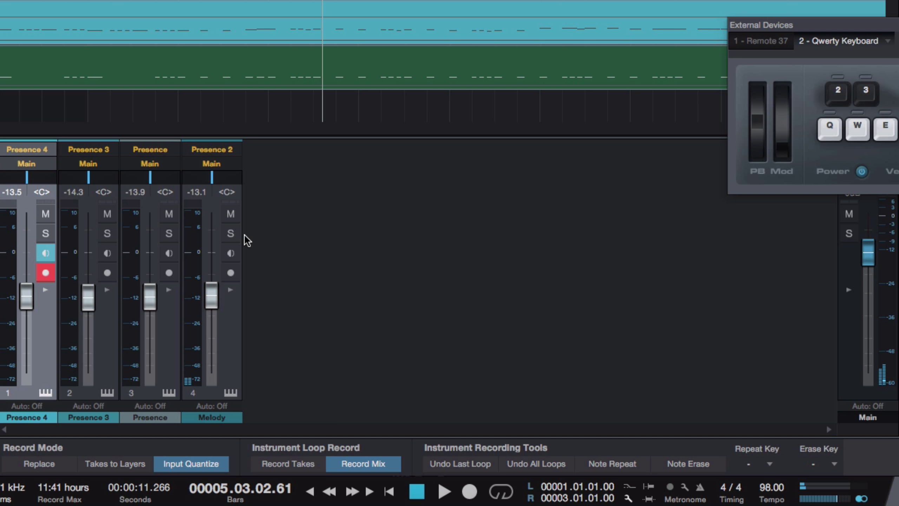
{"action": "left_click_drag", "start_coordinate": [863, 24], "coordinate": [863, 184]}
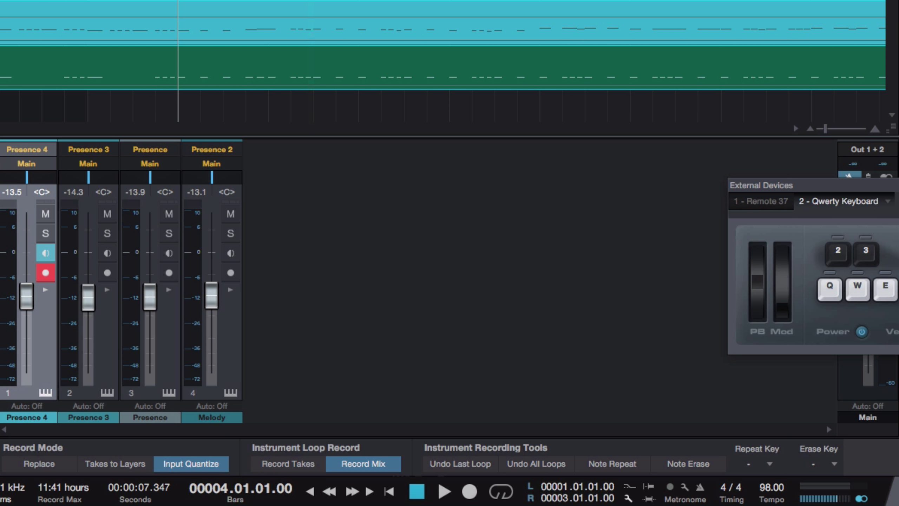
{"action": "key", "text": "space"}
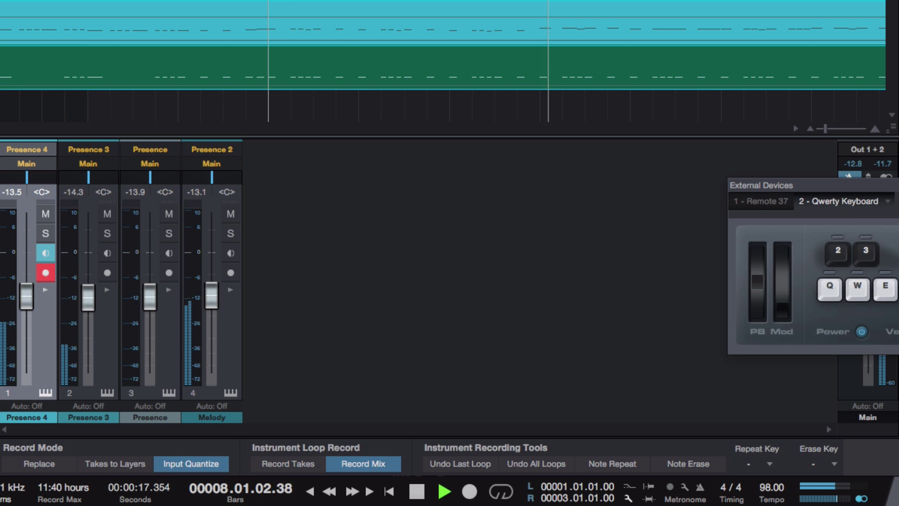
{"action": "key", "text": "space"}
{"action": "key", "text": "KP_0"}
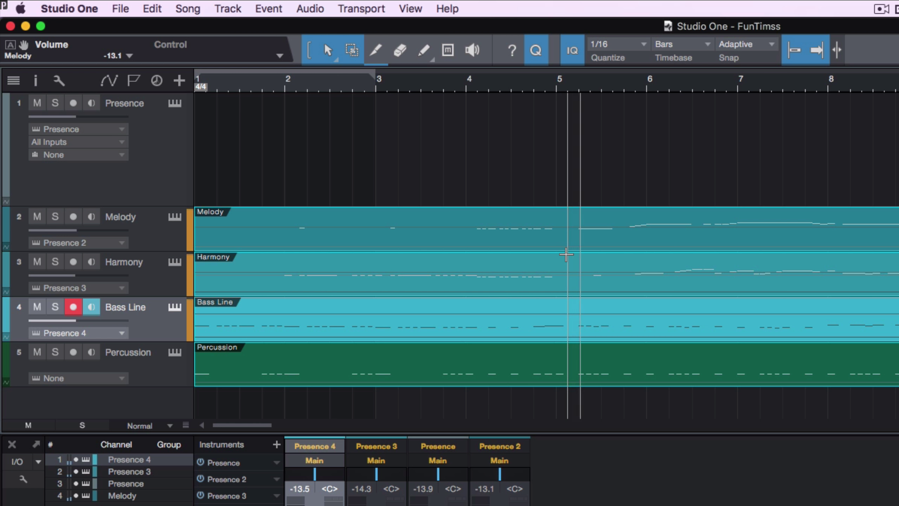
- Split the Bass Line clip at the start of bar 5
{"action": "scroll", "coordinate": [567, 254], "scroll_direction": "up", "scroll_amount": 6}
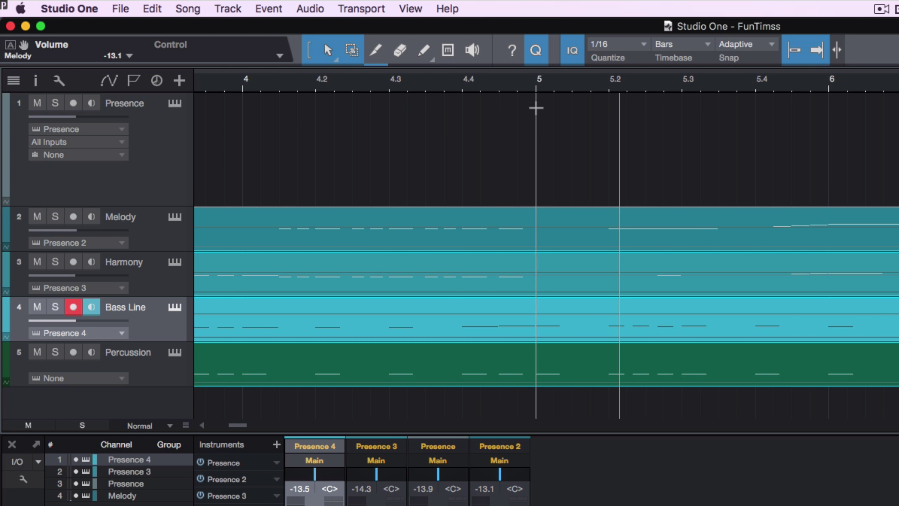
{"action": "left_click", "coordinate": [537, 85]}
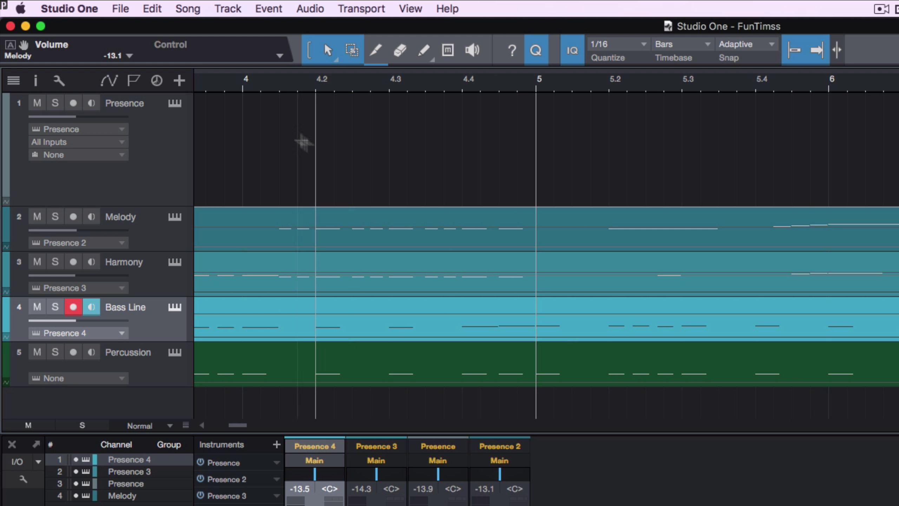
{"action": "left_click", "coordinate": [149, 8]}
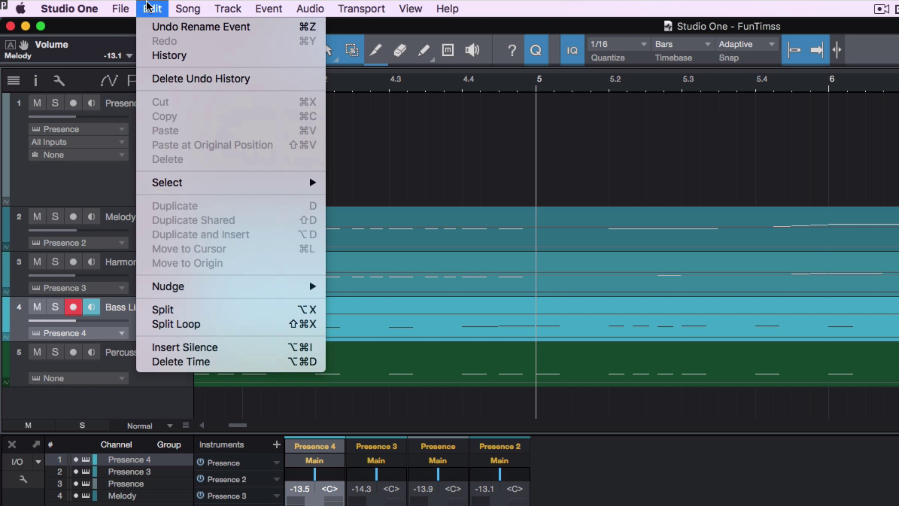
{"action": "left_click", "coordinate": [163, 309]}
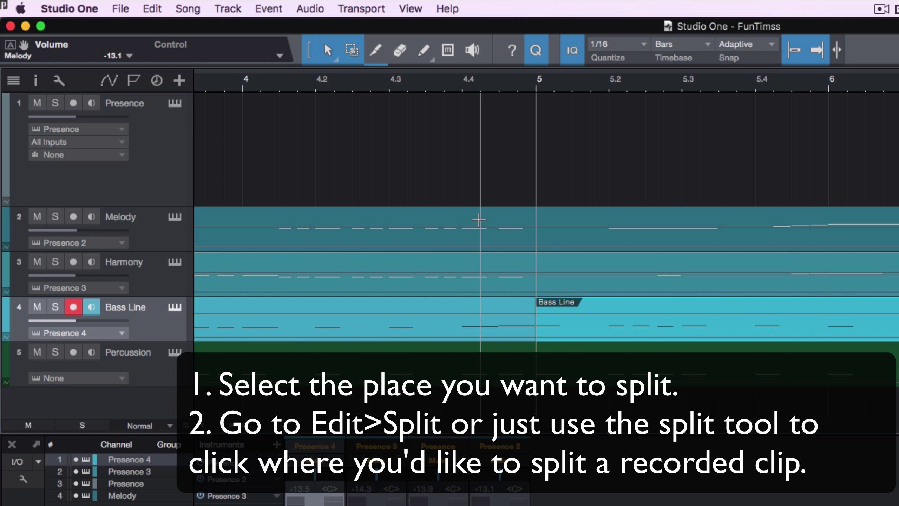
- Delete the part of the Bass Line clip that lies before bar 5
{"action": "left_click", "coordinate": [483, 239]}
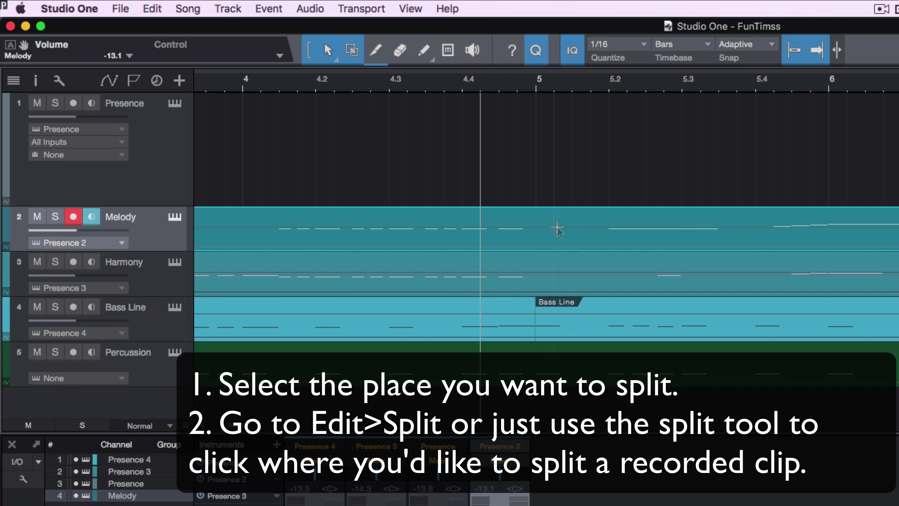
{"action": "left_click", "coordinate": [500, 328]}
{"action": "key", "text": "Delete"}
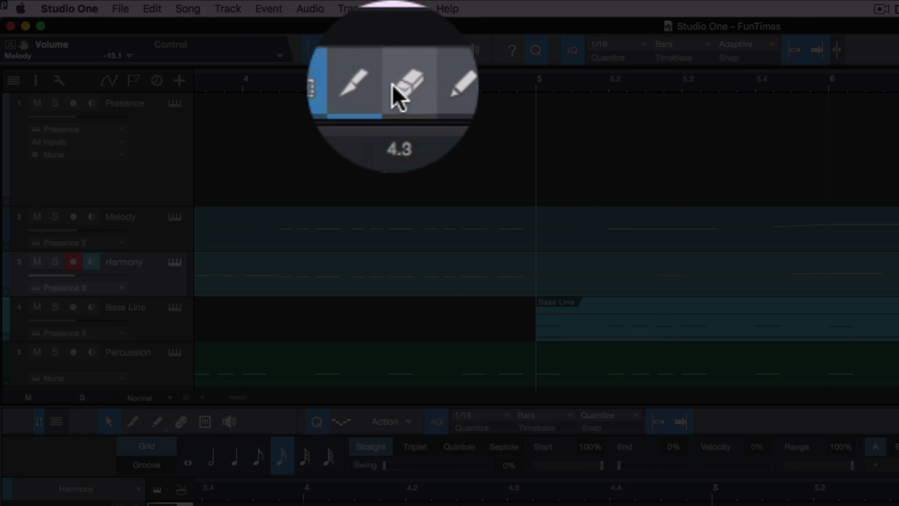
- Cut the Harmony and Melody clips at bar 5 with the Split tool
{"action": "left_click", "coordinate": [377, 52]}
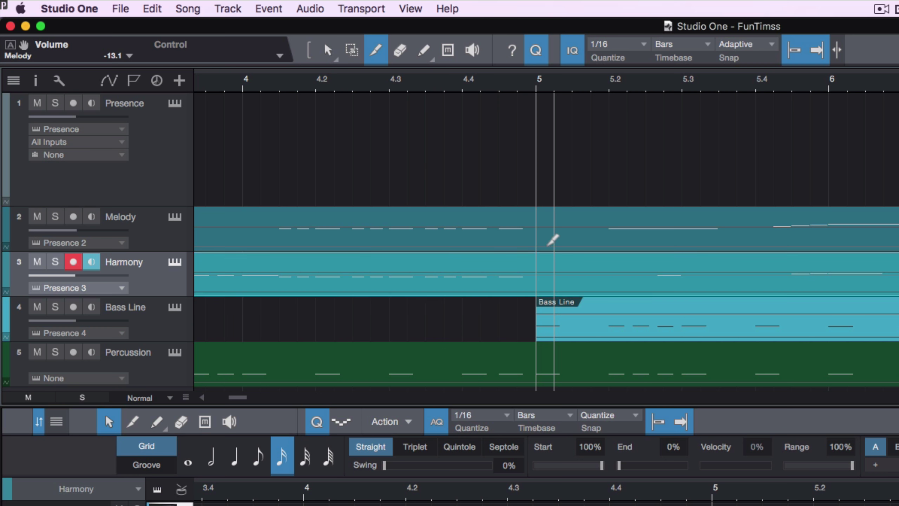
{"action": "left_click", "coordinate": [536, 282]}
{"action": "left_click", "coordinate": [536, 232]}
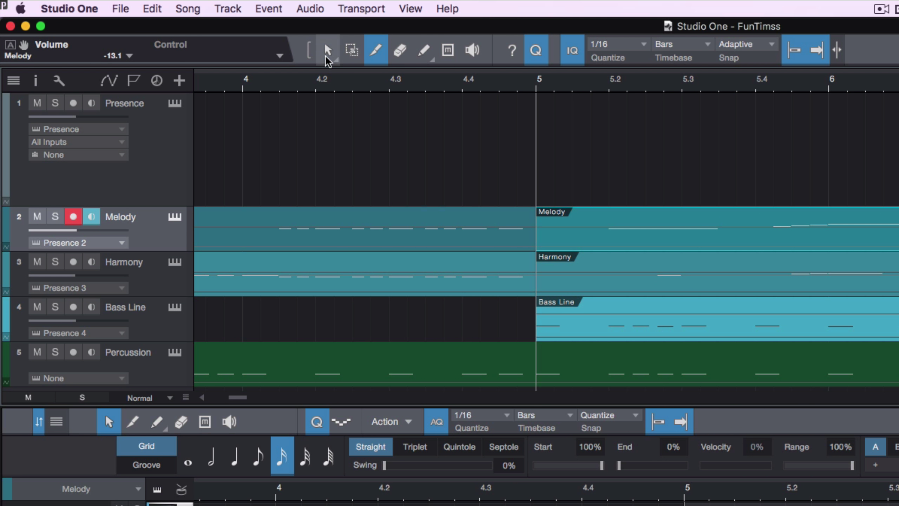
- Delete the parts of the Melody and Harmony clips that lie before bar 5
{"action": "left_click", "coordinate": [327, 50]}
{"action": "left_click", "coordinate": [483, 225]}
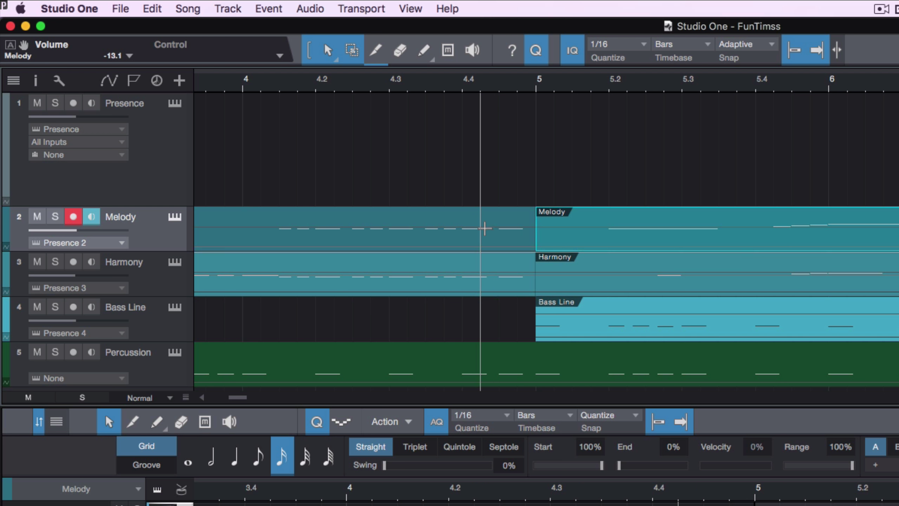
{"action": "left_click", "coordinate": [488, 233]}
{"action": "key", "text": "Delete"}
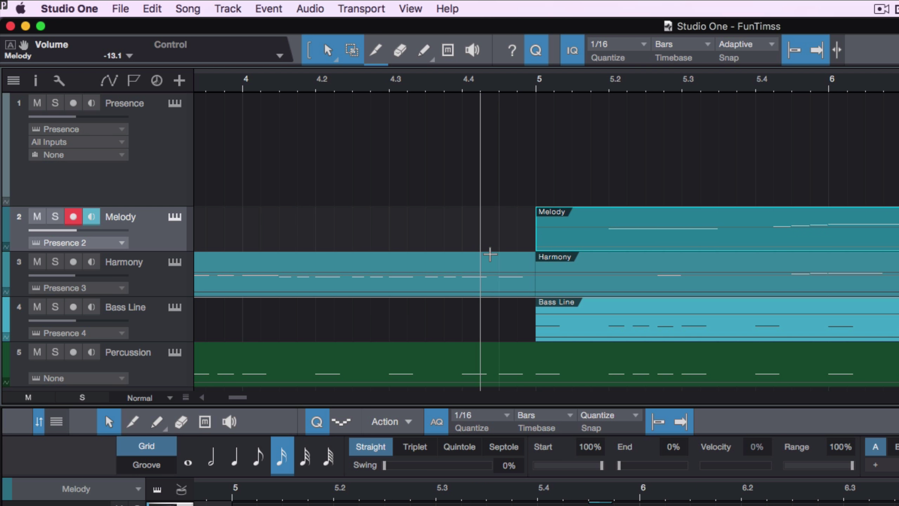
{"action": "left_click", "coordinate": [494, 290]}
{"action": "key", "text": "Delete"}
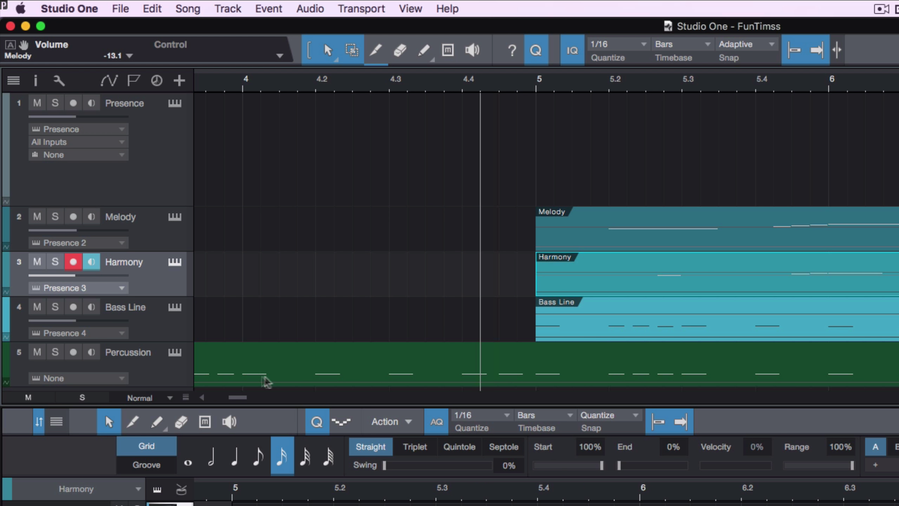
- Remove the Percussion track from the song
{"action": "left_click", "coordinate": [173, 381]}
{"action": "right_click", "coordinate": [173, 380]}
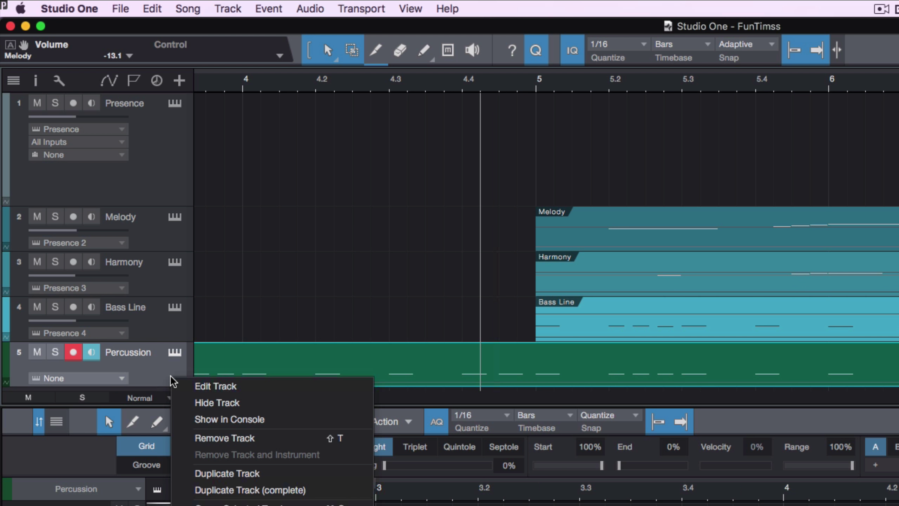
{"action": "left_click", "coordinate": [239, 438]}
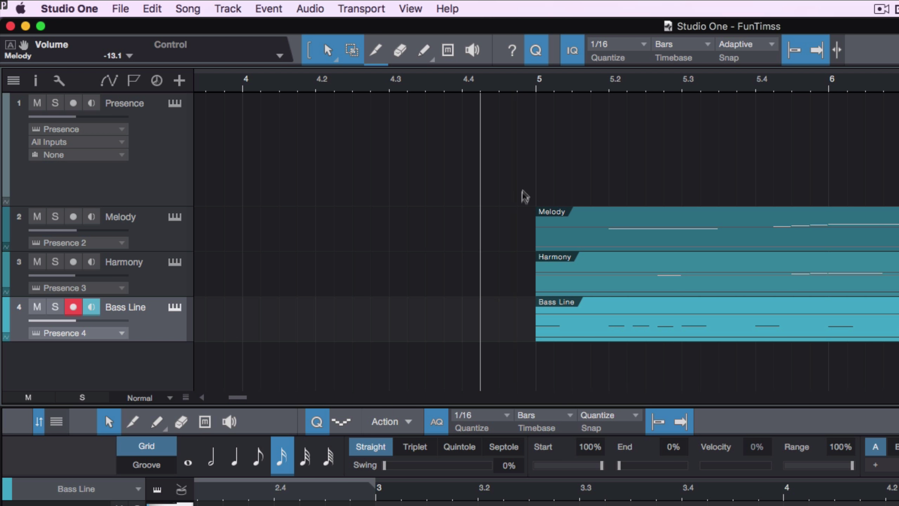
- Play back the remaining section and split the Melody, Harmony and Bass Line clips together midway between beats 6.3 and 6.4
{"action": "key", "text": "space"}
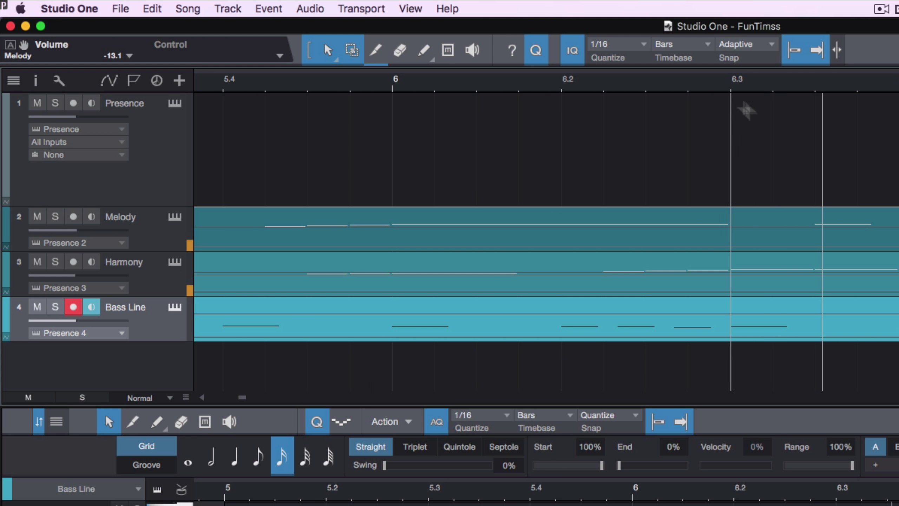
{"action": "left_click", "coordinate": [815, 91]}
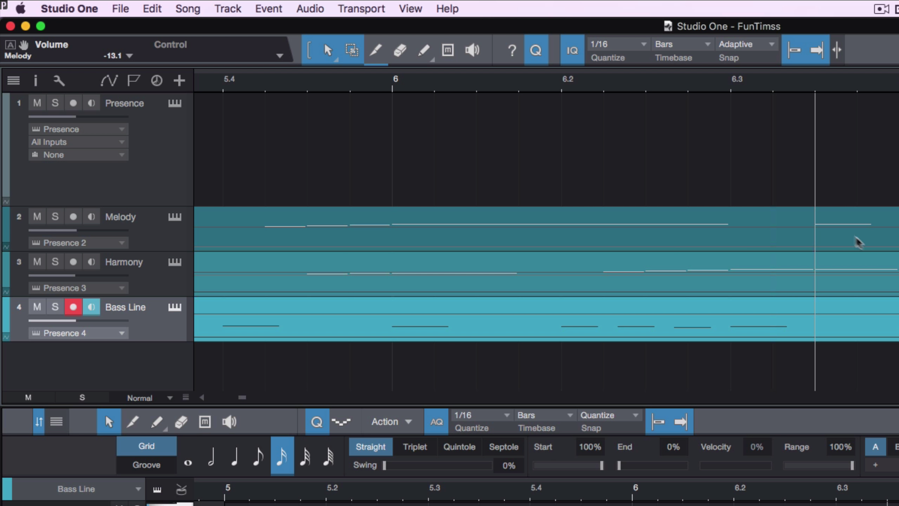
{"action": "left_click", "coordinate": [864, 246]}
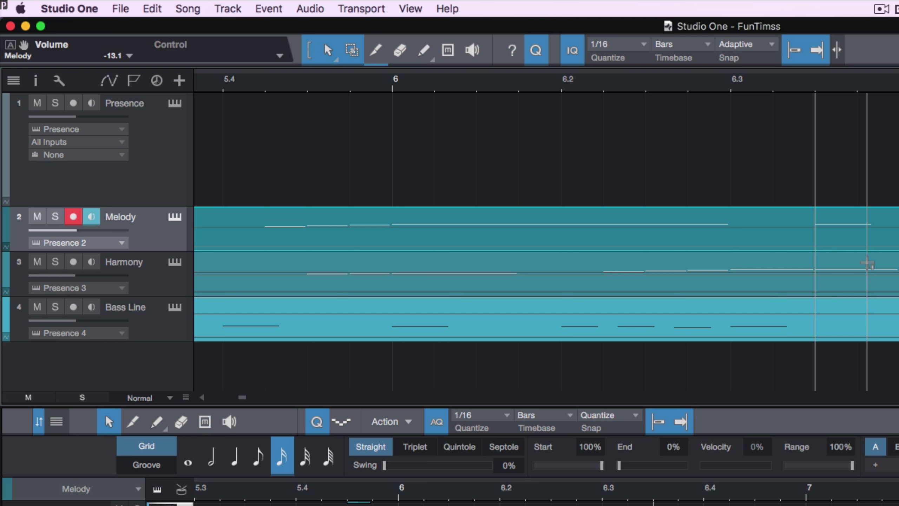
{"action": "left_click", "coordinate": [867, 289]}
{"action": "left_click", "coordinate": [863, 331]}
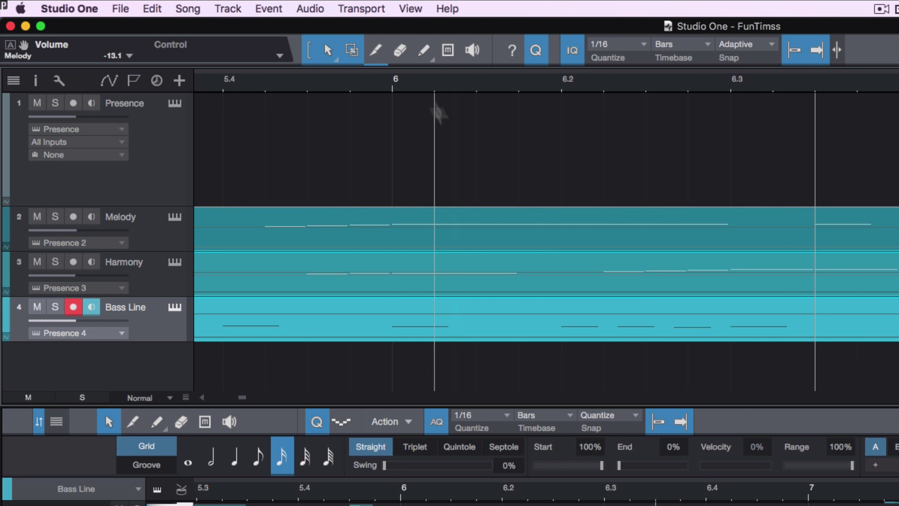
{"action": "left_click", "coordinate": [376, 53]}
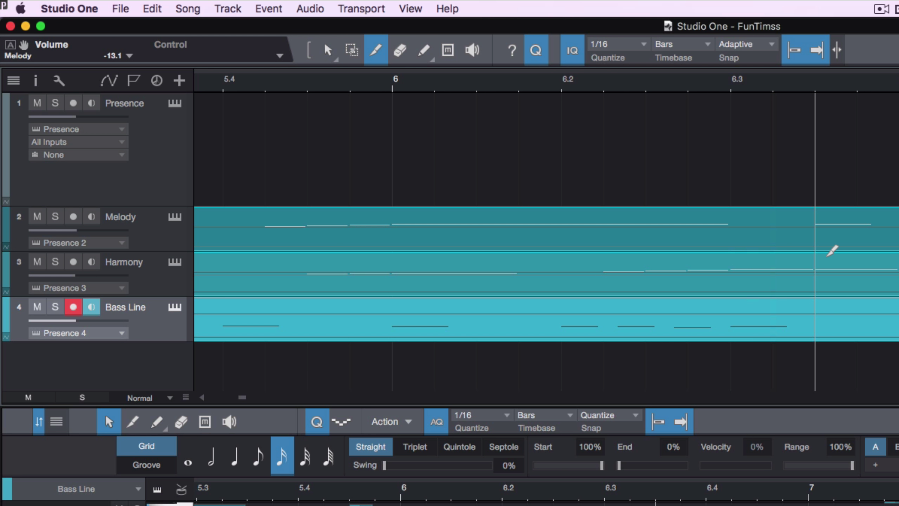
{"action": "left_click", "coordinate": [816, 246]}
- Delete the remainders of the clips after the cut between beats 6.3 and 6.4 on all three tracks
{"action": "left_click", "coordinate": [885, 288]}
{"action": "key", "text": "Delete"}
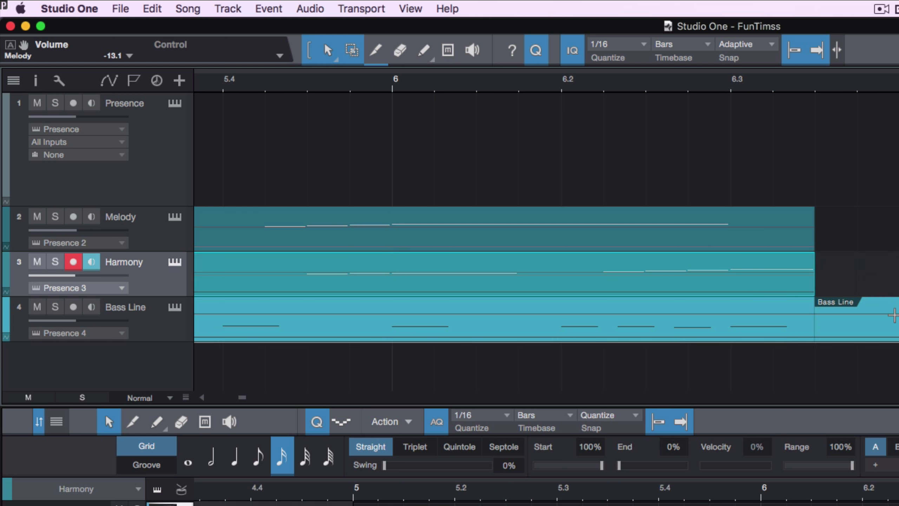
{"action": "left_click", "coordinate": [895, 332]}
{"action": "key", "text": "Delete"}
- Select the three trimmed clips, set the loop range from bar 5 to their end and play the section
{"action": "scroll", "coordinate": [760, 285], "scroll_direction": "down", "scroll_amount": 4}
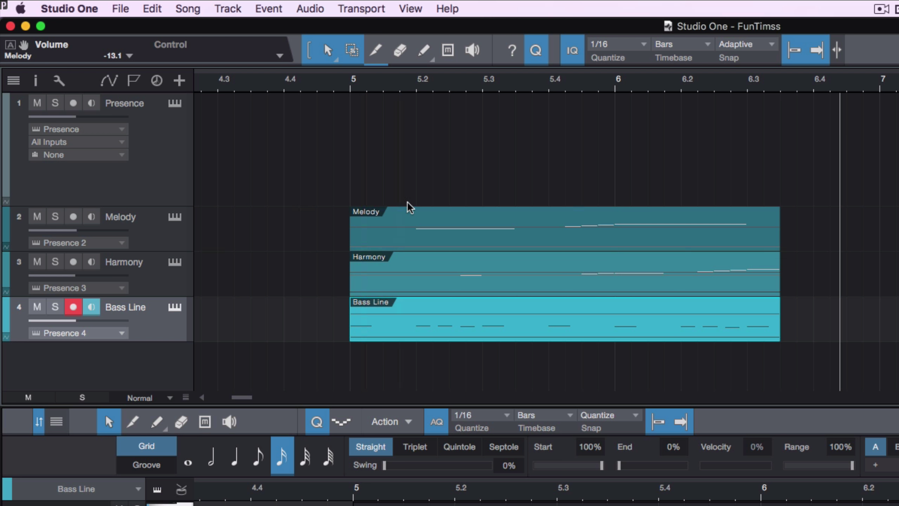
{"action": "left_click_drag", "start_coordinate": [358, 162], "coordinate": [773, 338]}
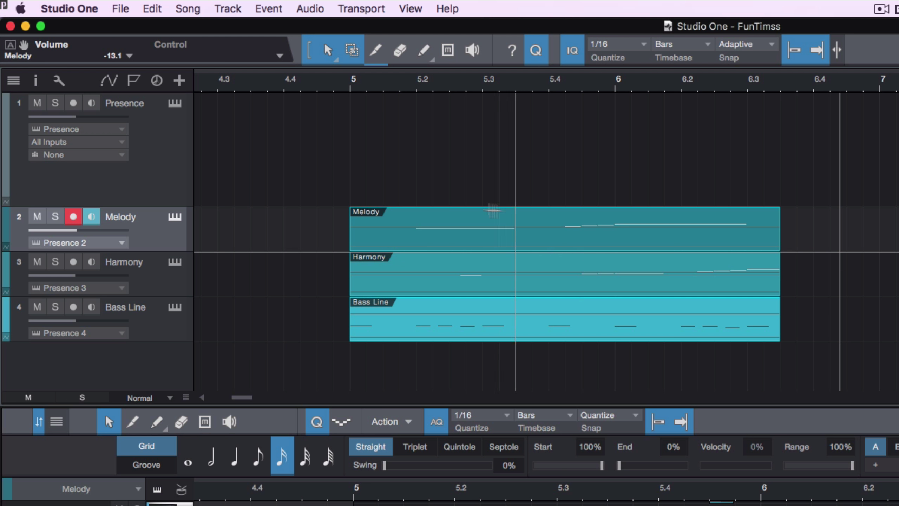
{"action": "left_click_drag", "start_coordinate": [355, 71], "coordinate": [771, 91]}
{"action": "key", "text": "space"}
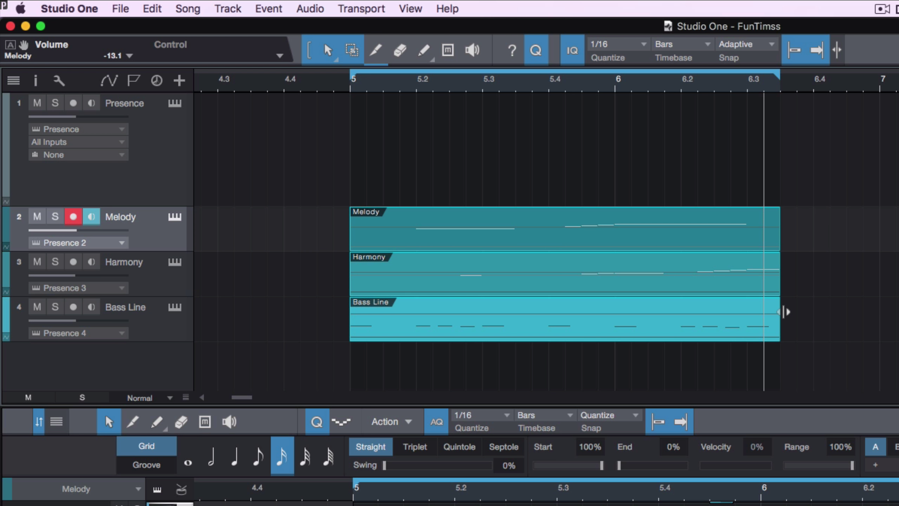
- Extend the three selected clips to bar 7, play them back and fit the loop range to the clips
{"action": "left_click_drag", "start_coordinate": [779, 323], "coordinate": [873, 322]}
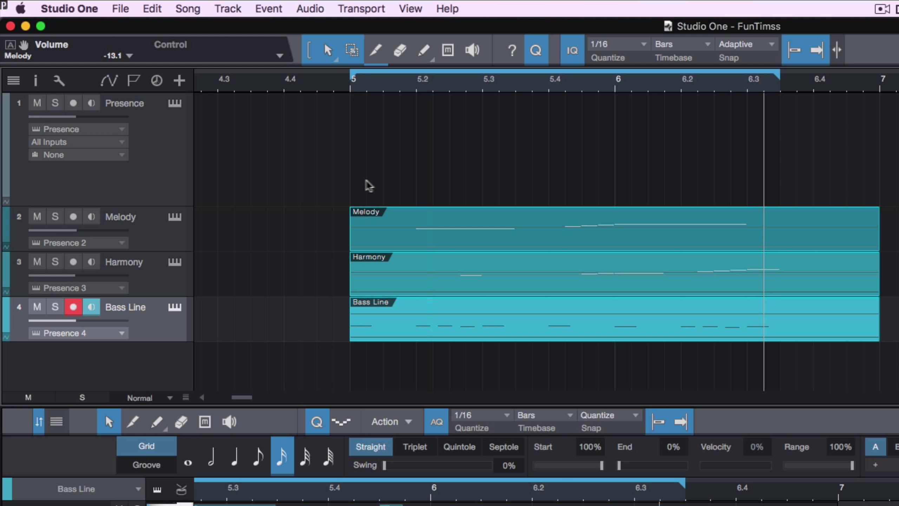
{"action": "key", "text": "space"}
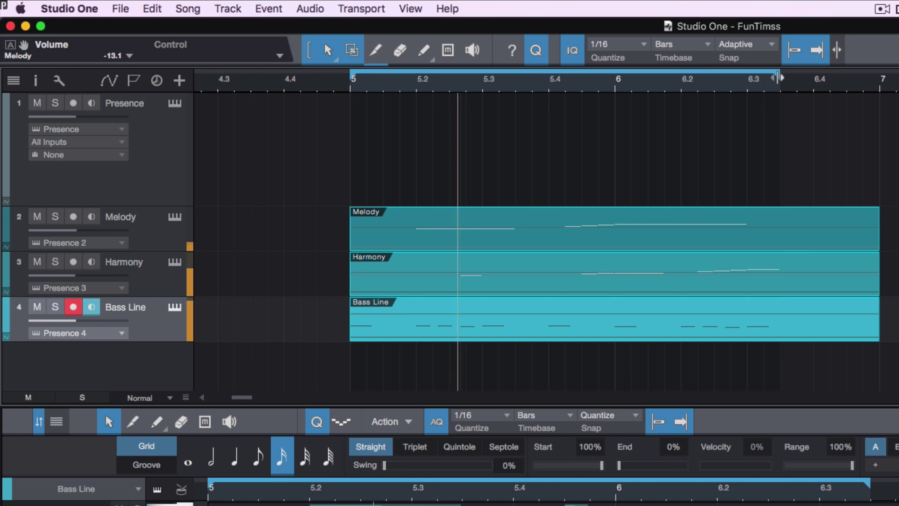
{"action": "key", "text": "p"}
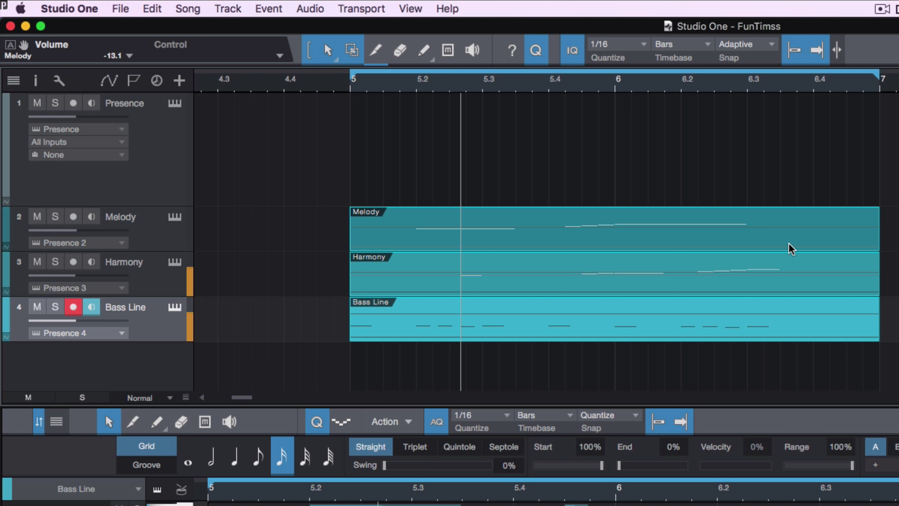
- Show the notes of the Melody, Harmony and Bass Line clips together in the note editor and play the ending from just before beat 6.2
{"action": "key", "text": "f"}
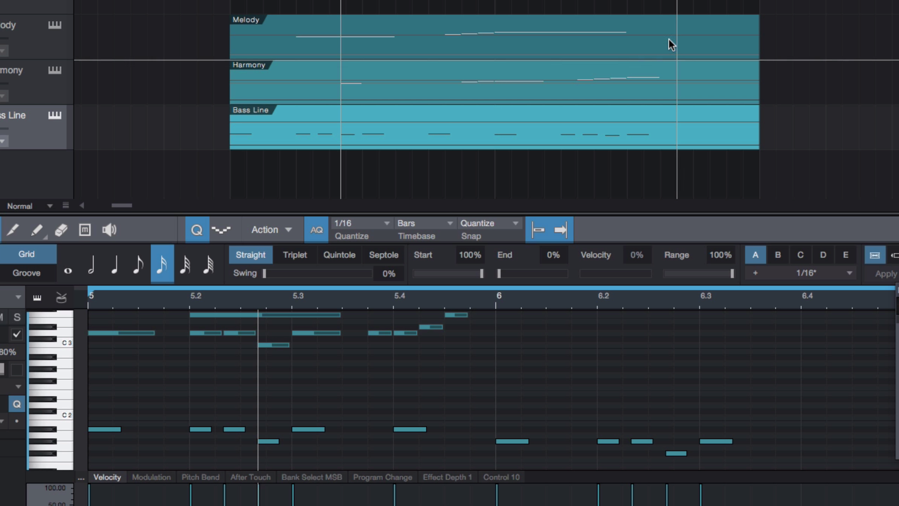
{"action": "left_click", "coordinate": [670, 44]}
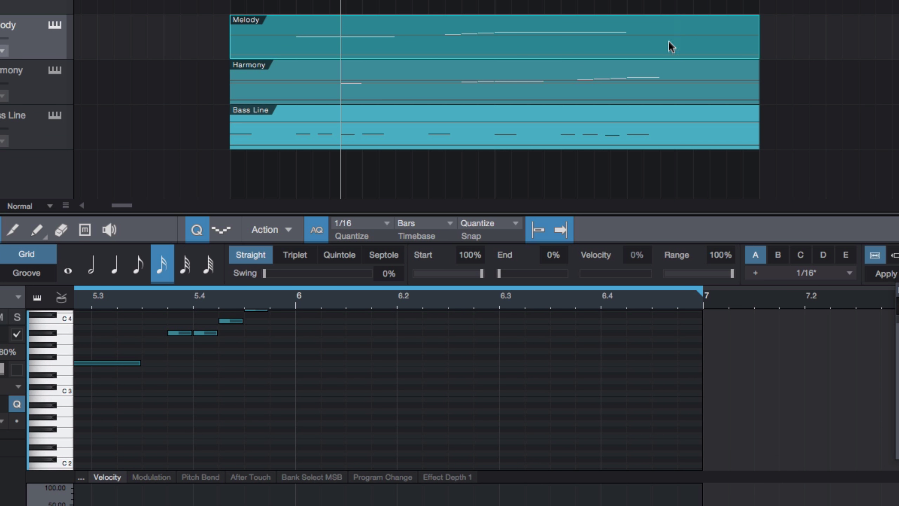
{"action": "left_click", "coordinate": [675, 101]}
{"action": "left_click", "coordinate": [678, 140]}
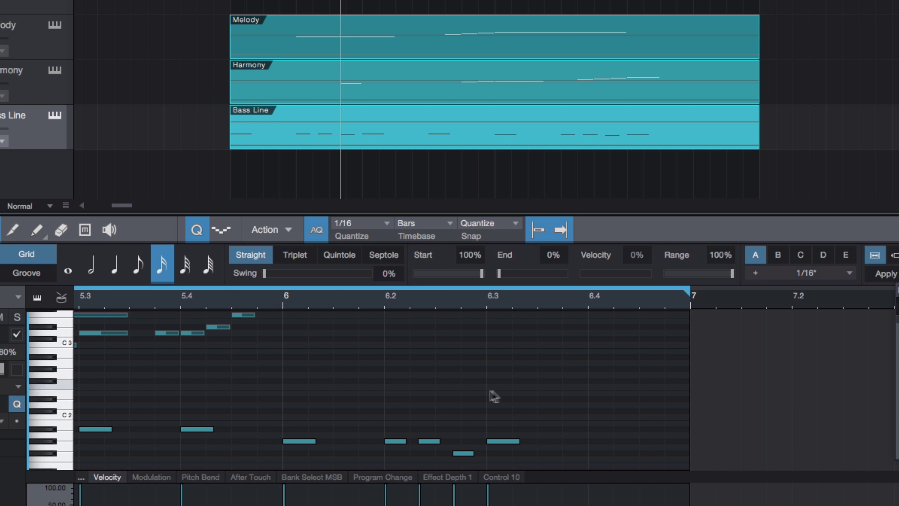
{"action": "scroll", "coordinate": [443, 398], "scroll_direction": "down", "scroll_amount": 5}
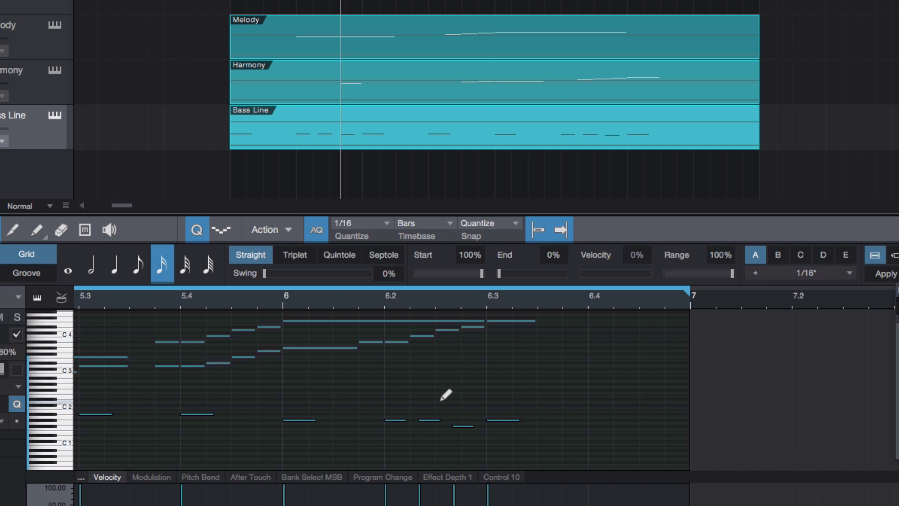
{"action": "left_click", "coordinate": [374, 310]}
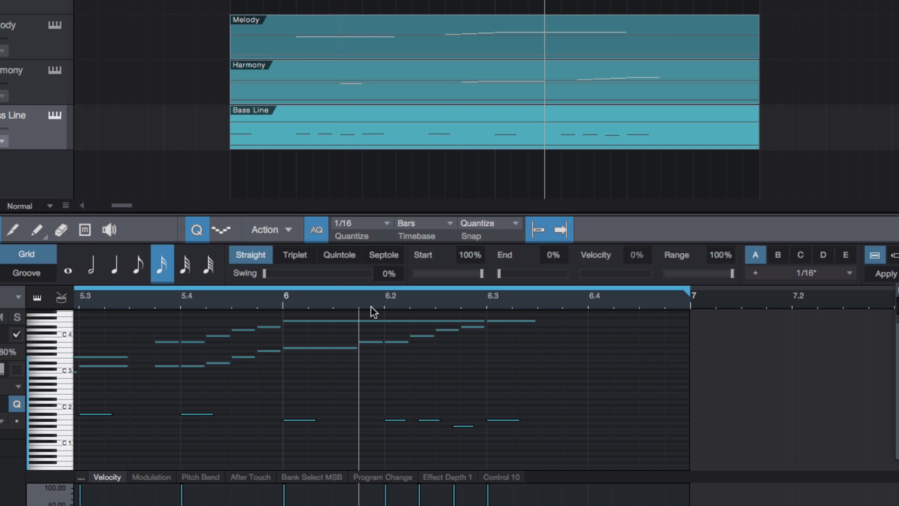
{"action": "key", "text": "space"}
{"action": "key", "text": "space"}
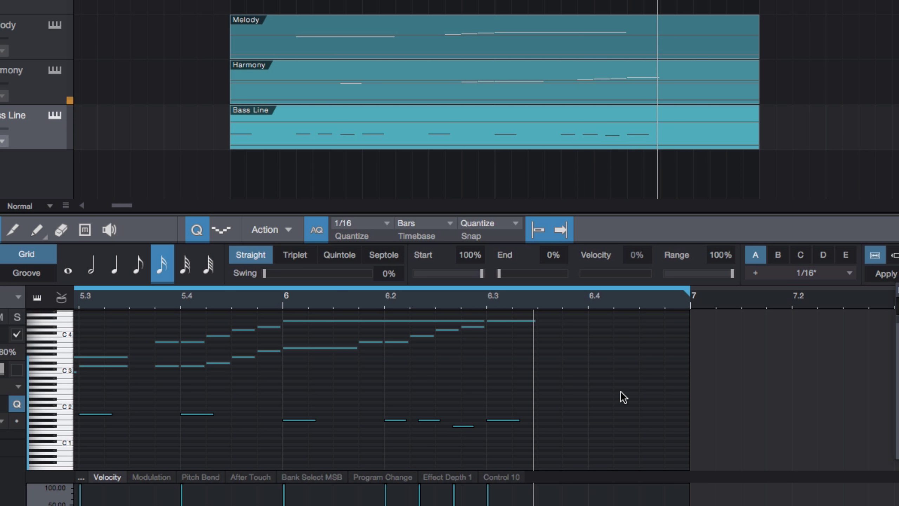
- Extend the last note of the Melody clip and the last note of the Harmony clip to the clips' end at bar 7
{"action": "left_click", "coordinate": [602, 50]}
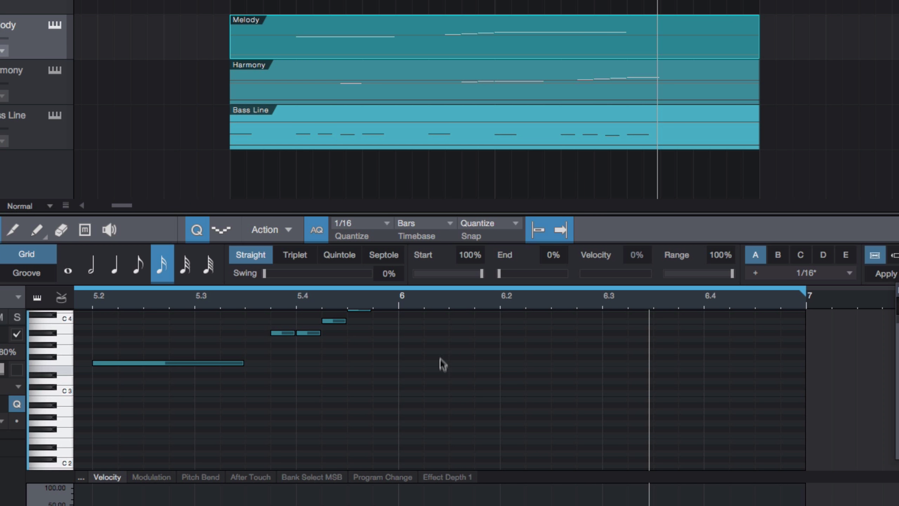
{"action": "scroll", "coordinate": [474, 394], "scroll_direction": "up", "scroll_amount": 5}
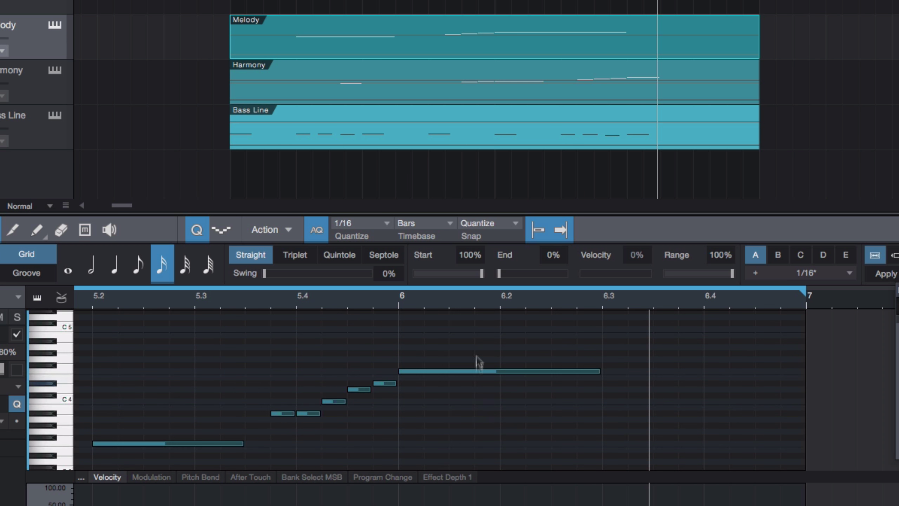
{"action": "left_click", "coordinate": [467, 300]}
{"action": "left_click", "coordinate": [367, 302]}
{"action": "key", "text": "space"}
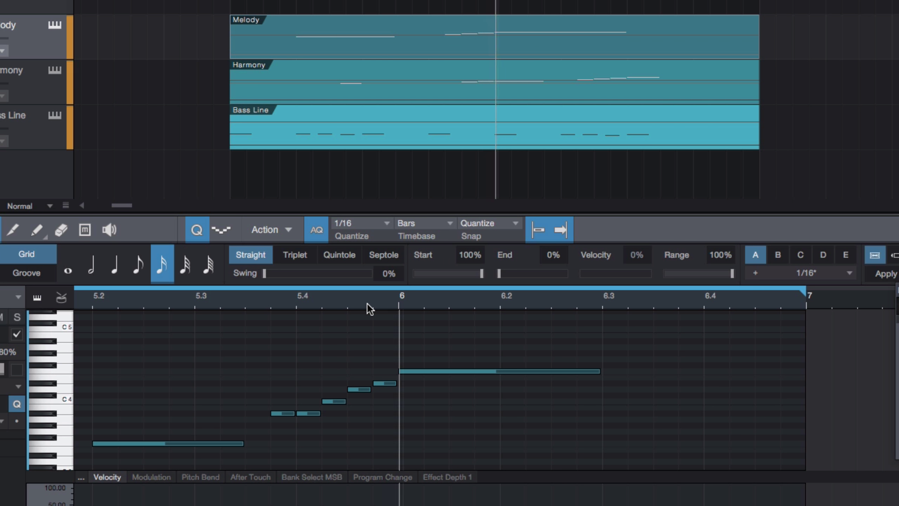
{"action": "left_click", "coordinate": [600, 372]}
{"action": "left_click_drag", "start_coordinate": [601, 375], "coordinate": [801, 381]}
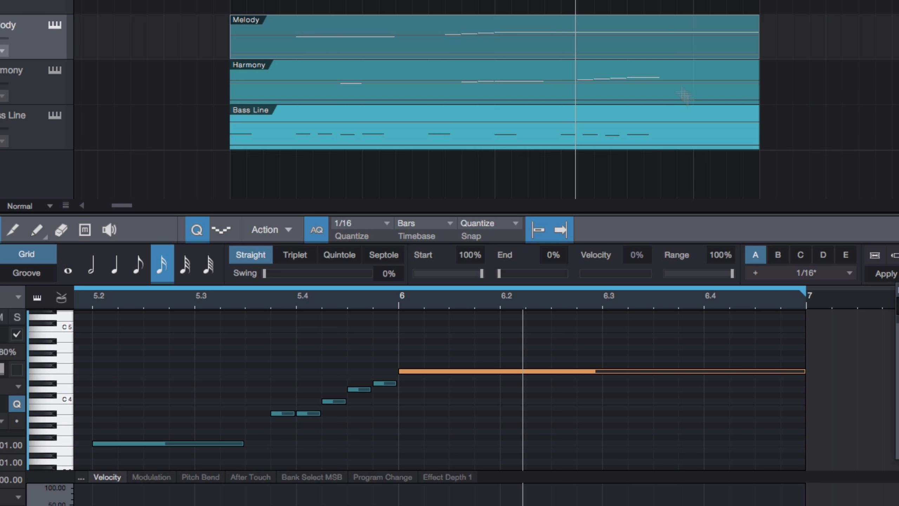
{"action": "left_click", "coordinate": [658, 87]}
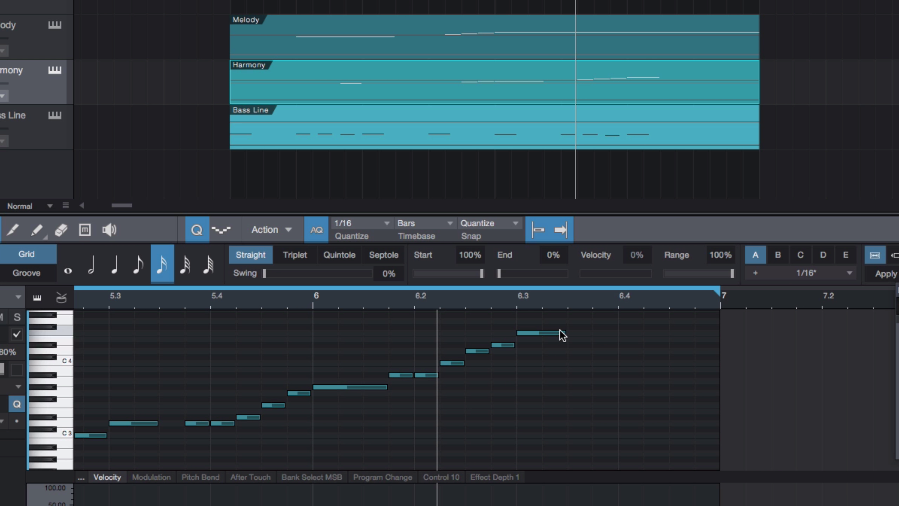
{"action": "left_click_drag", "start_coordinate": [566, 333], "coordinate": [718, 336]}
- In the Bass Line clip, duplicate the last note at beat 6.3 and place the copy at beat 6.4 on the same pitch
{"action": "left_click", "coordinate": [615, 121]}
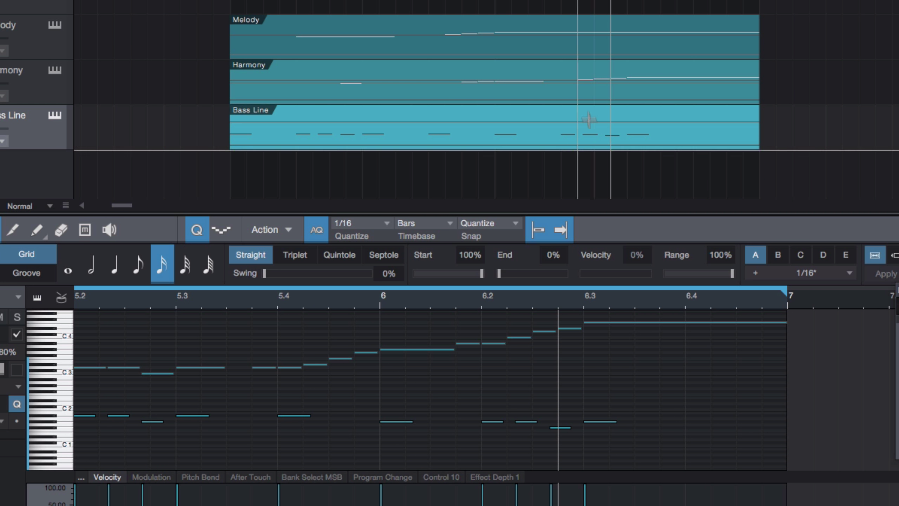
{"action": "left_click", "coordinate": [595, 141]}
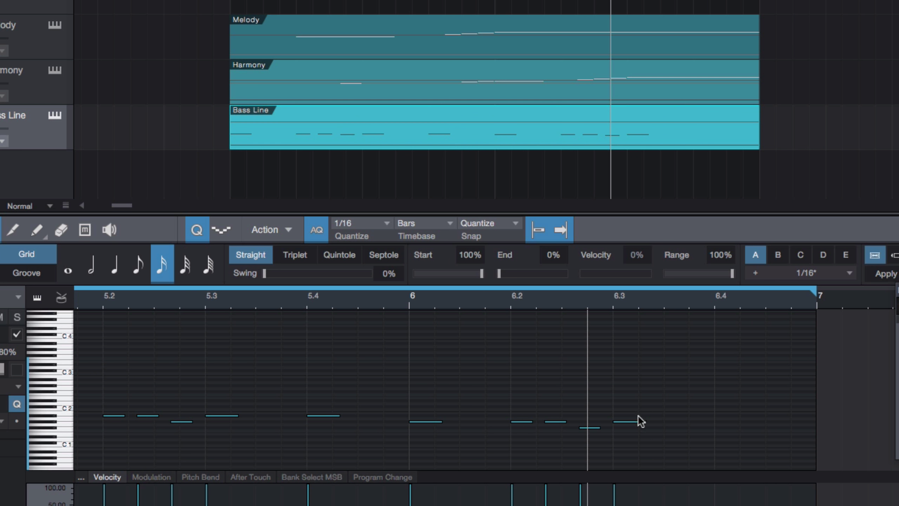
{"action": "left_click_drag", "start_coordinate": [637, 421], "coordinate": [647, 422]}
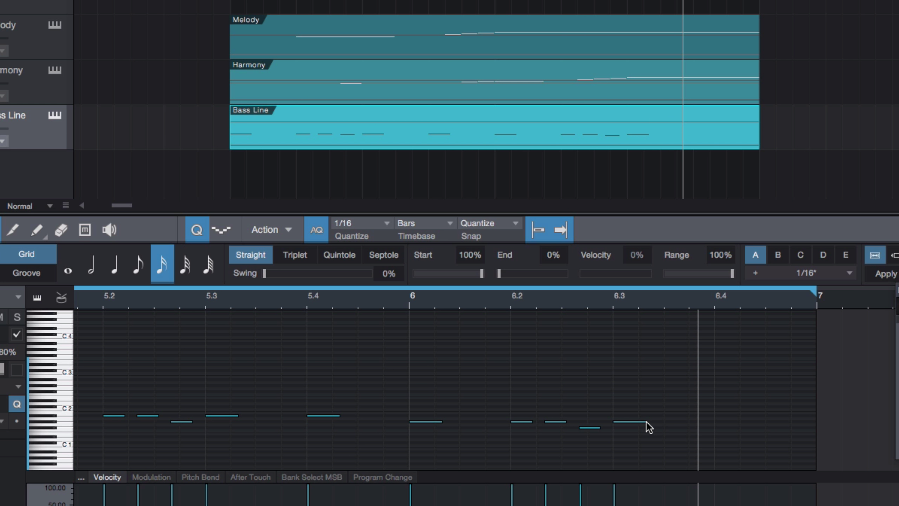
{"action": "left_click", "coordinate": [641, 422]}
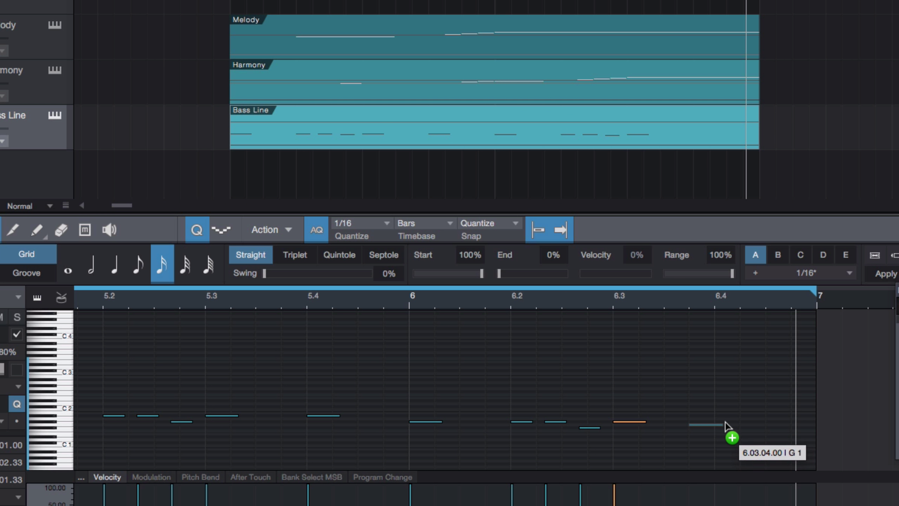
{"action": "left_click", "coordinate": [725, 422]}
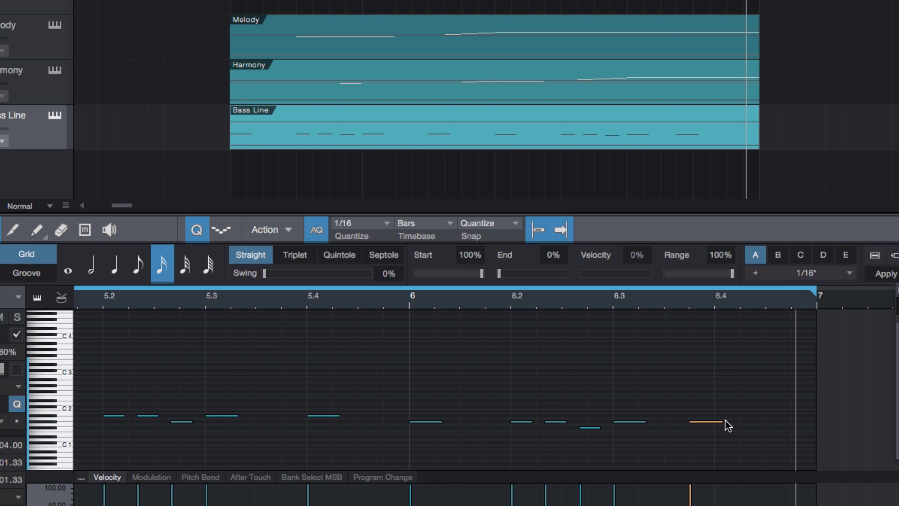
{"action": "left_click_drag", "start_coordinate": [713, 421], "coordinate": [738, 421]}
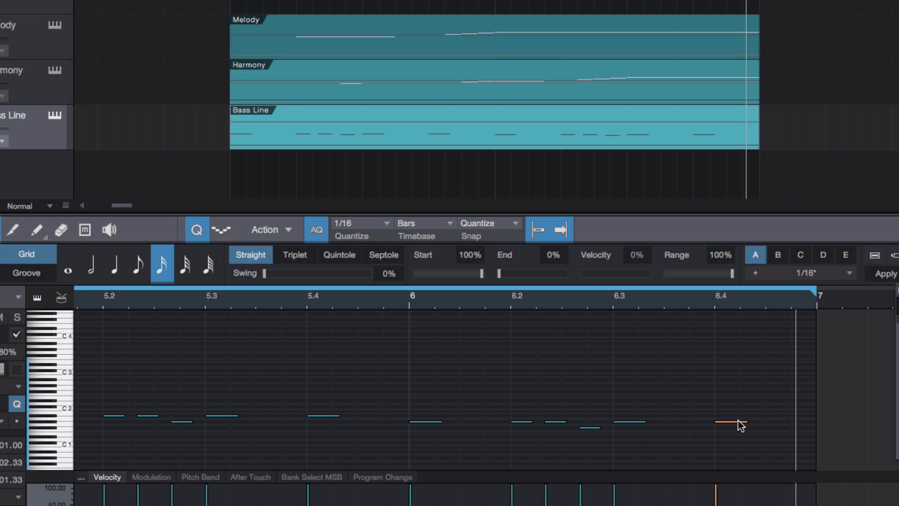
{"action": "left_click", "coordinate": [614, 305]}
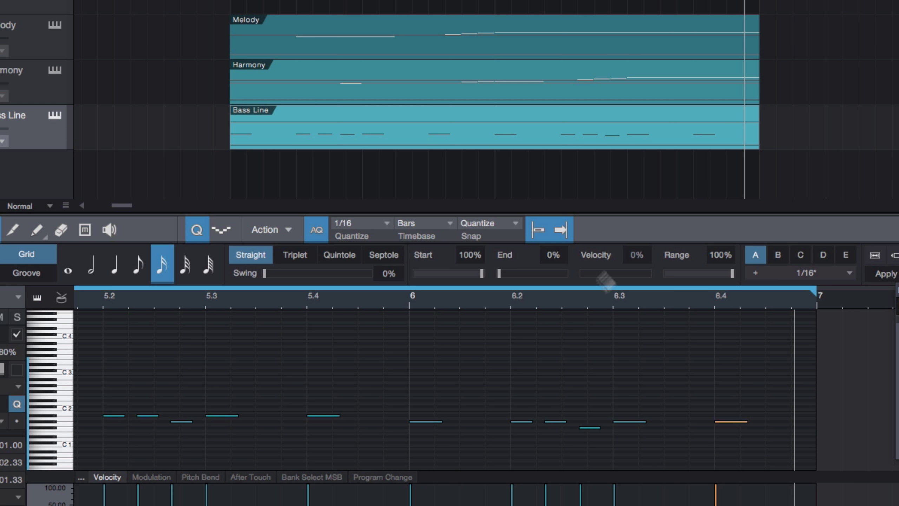